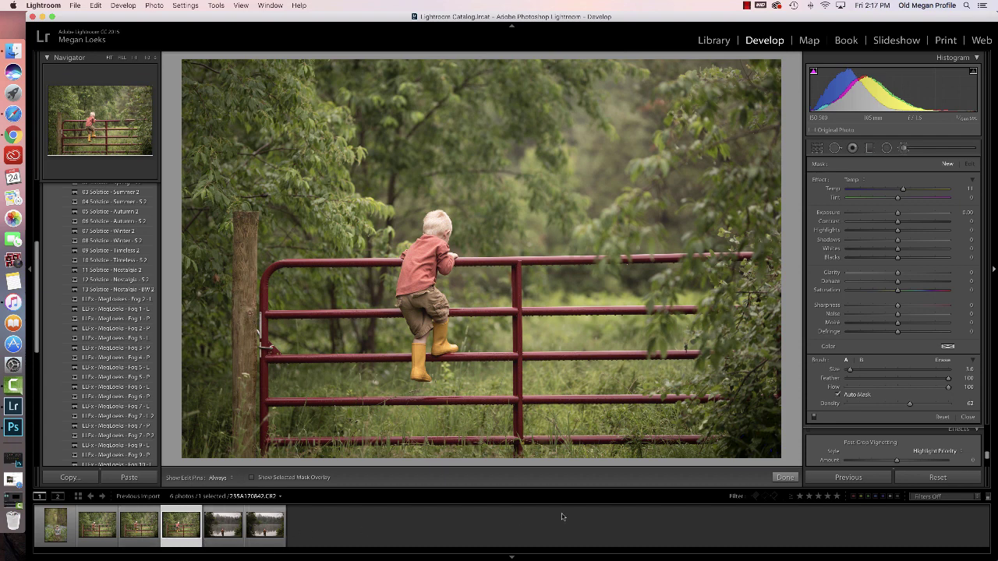
# Step: Open the Crop & Straighten tool on the child-on-red-gate photo
pyautogui.click(816, 149)
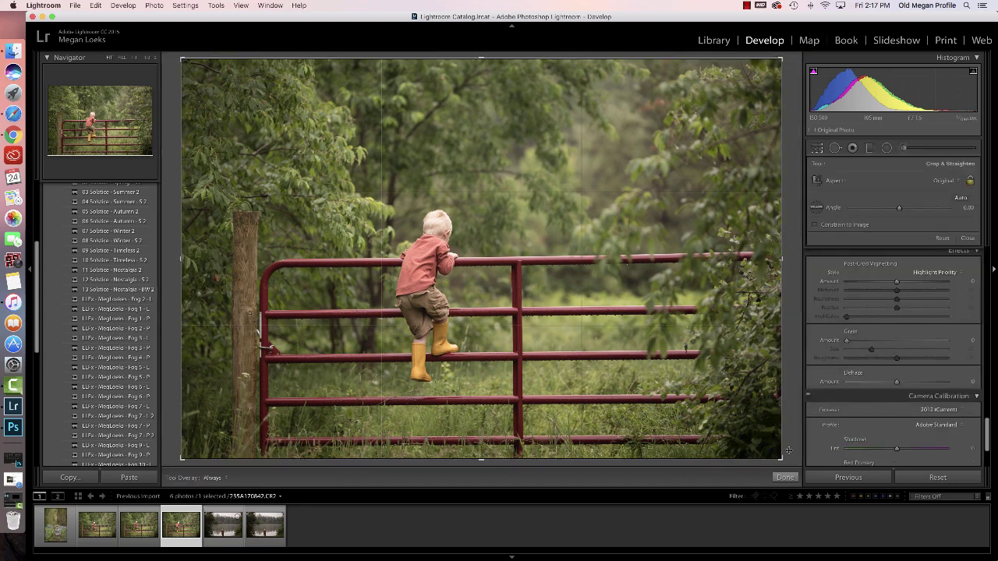
# Step: Rotate the toddler photo to a 0.75° angle and commit the crop
pyautogui.moveTo(788, 452); pyautogui.dragTo(787, 455)
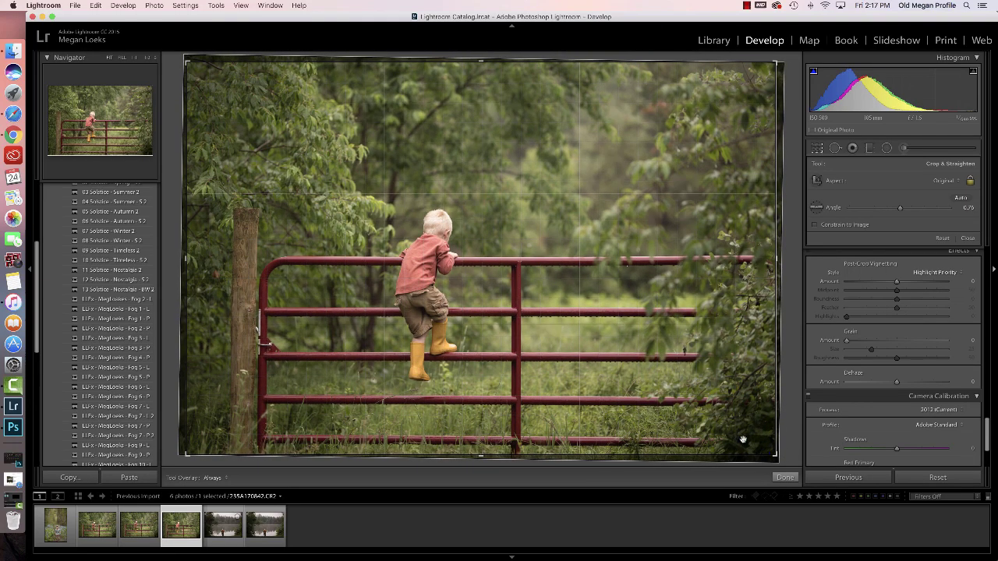
pyautogui.click(816, 150)
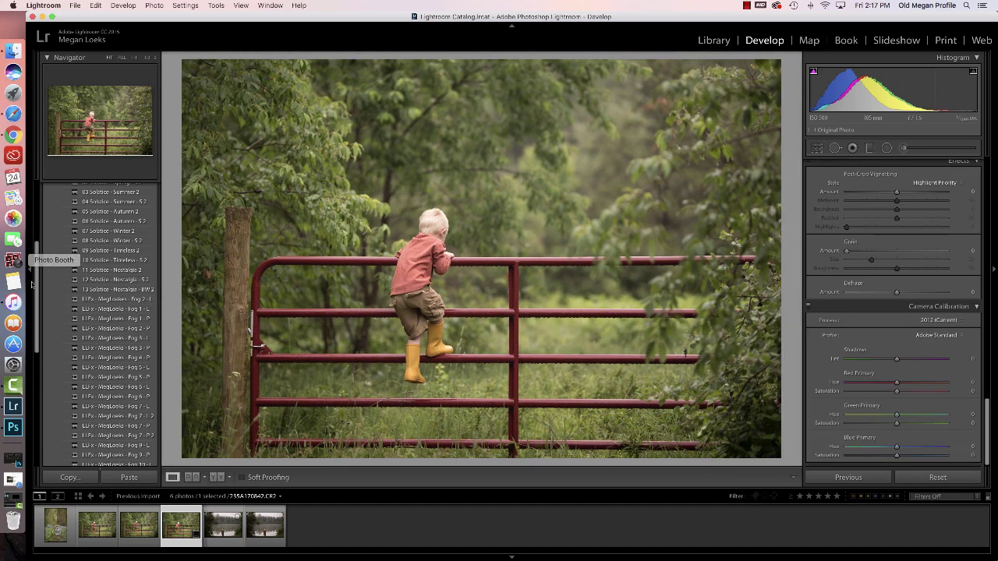
# Step: Apply 05 Solstice - Autumn 2 after trying Winter 2, then Solstice Tools - Exposure -20
pyautogui.scroll(3, 125, 367)
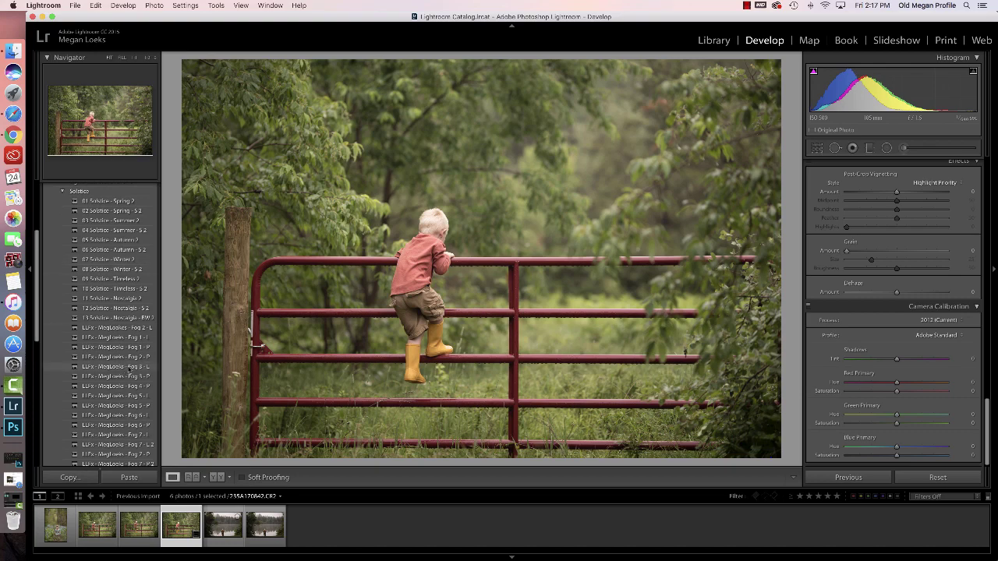
pyautogui.click(125, 242)
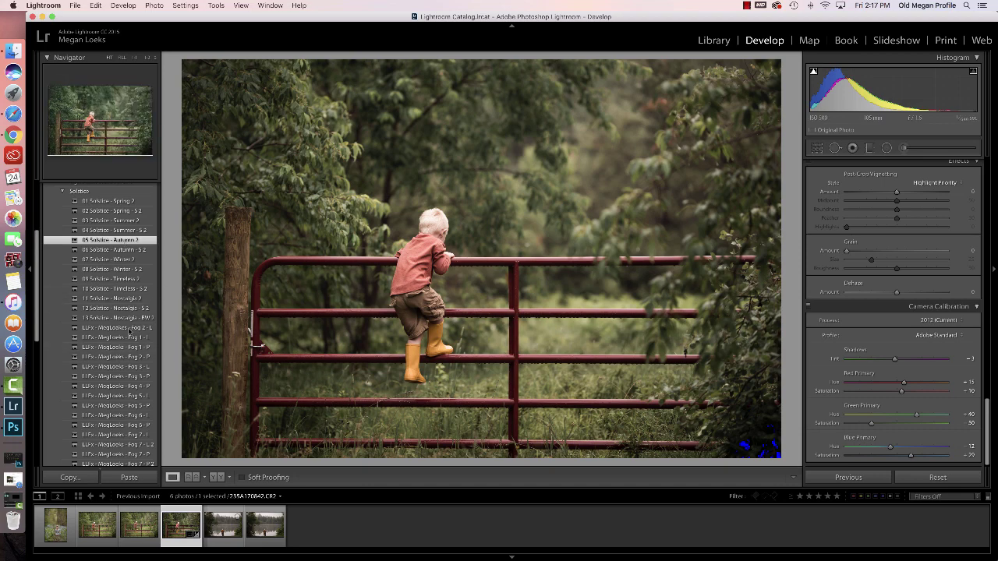
pyautogui.click(137, 259)
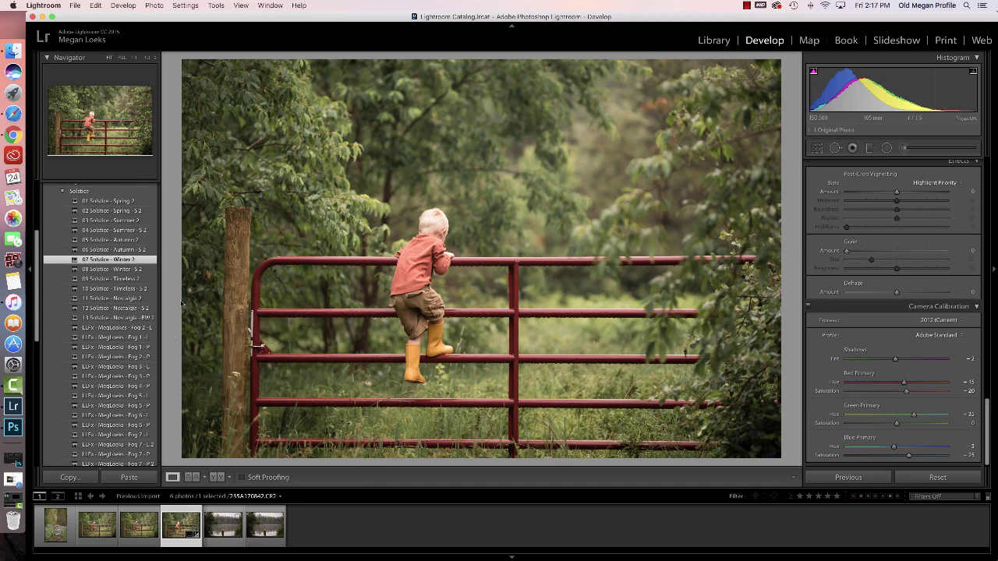
pyautogui.moveTo(42, 326); pyautogui.dragTo(42, 393)
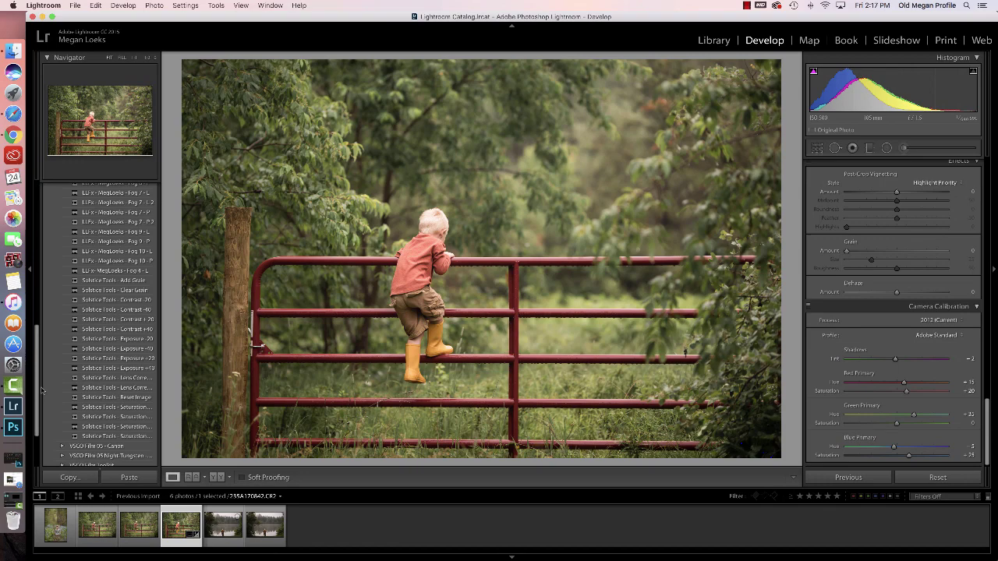
pyautogui.scroll(10, 125, 247)
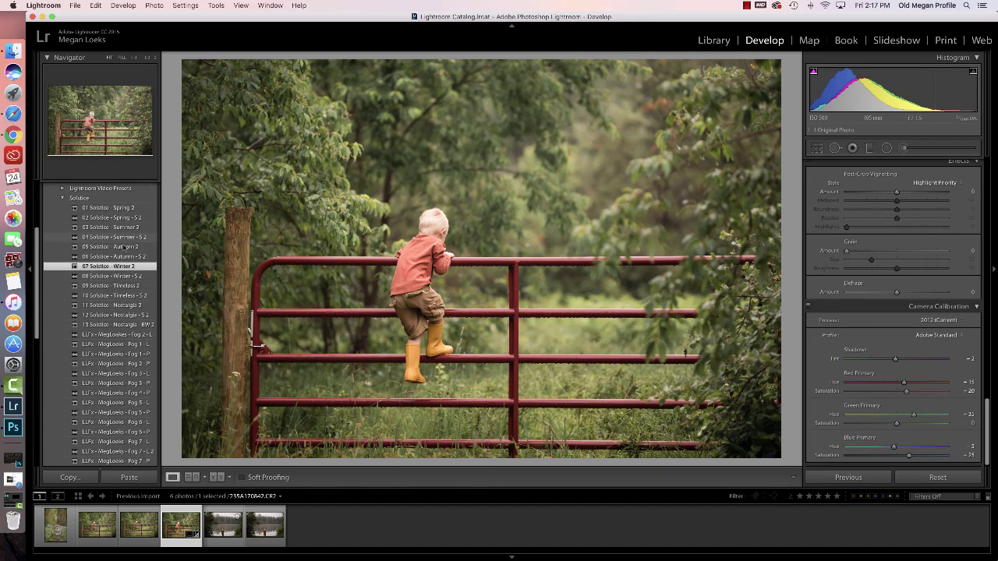
pyautogui.click(125, 247)
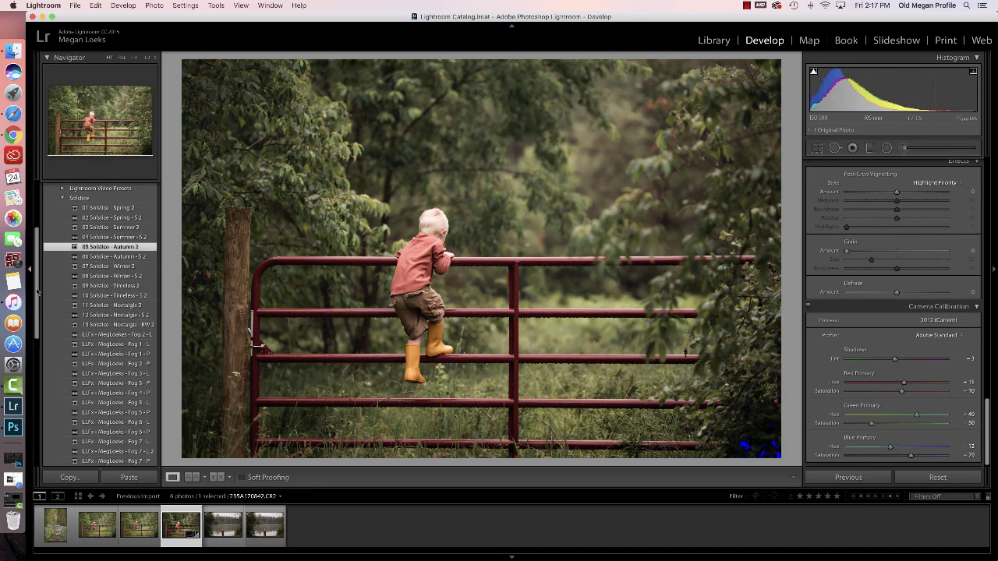
pyautogui.moveTo(37, 290); pyautogui.dragTo(35, 377)
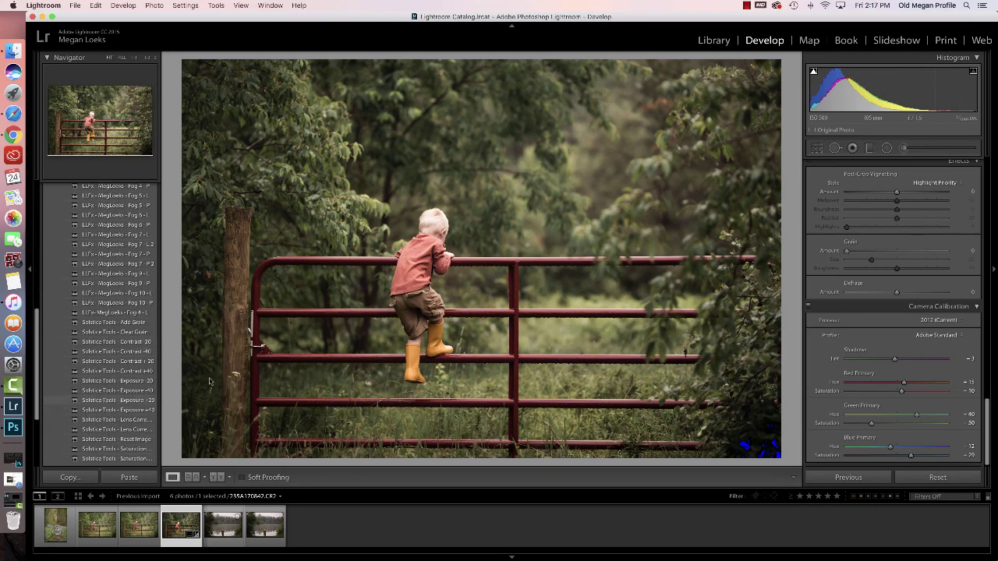
pyautogui.click(113, 382)
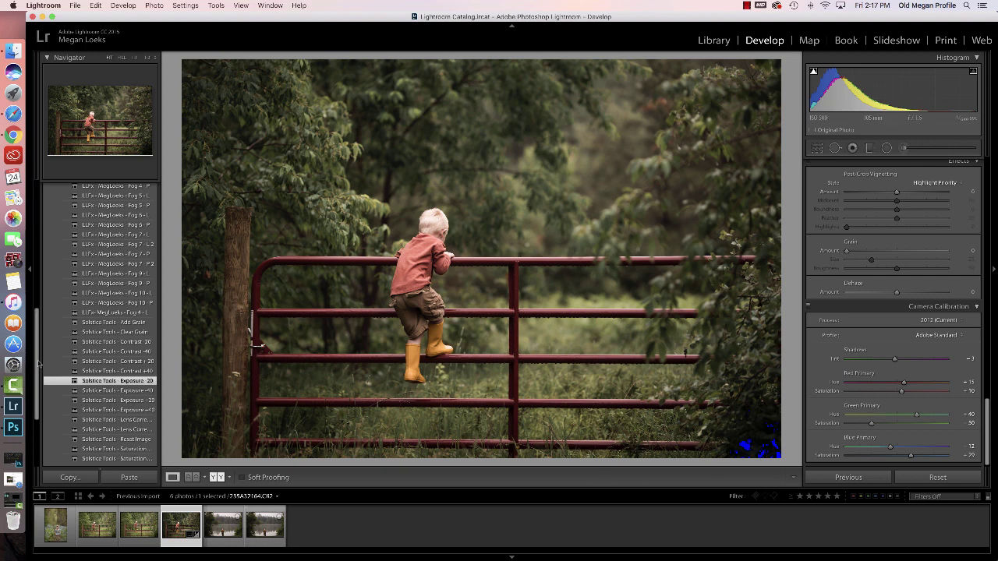
pyautogui.scroll(5, 36, 332)
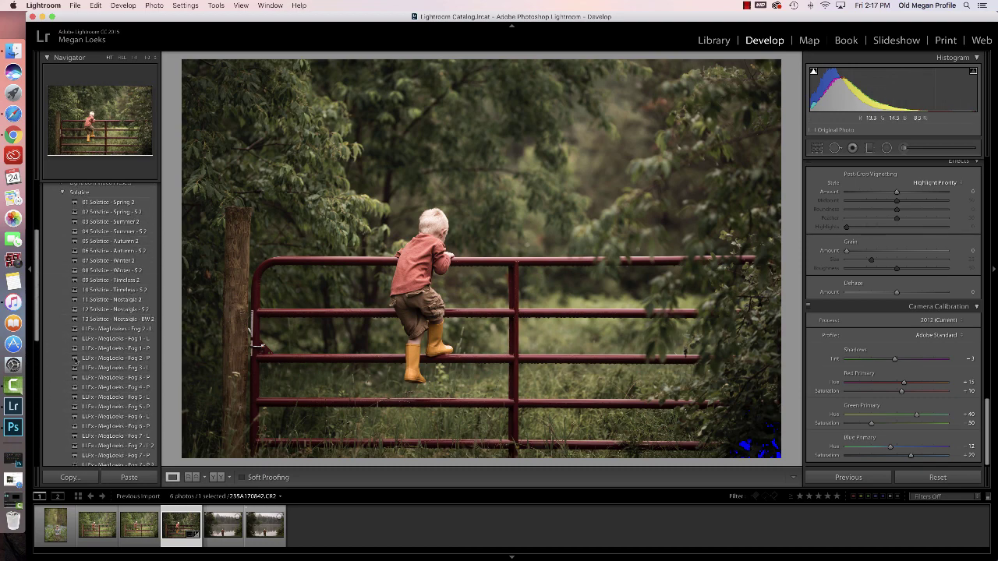
pyautogui.scroll(-10, 42, 413)
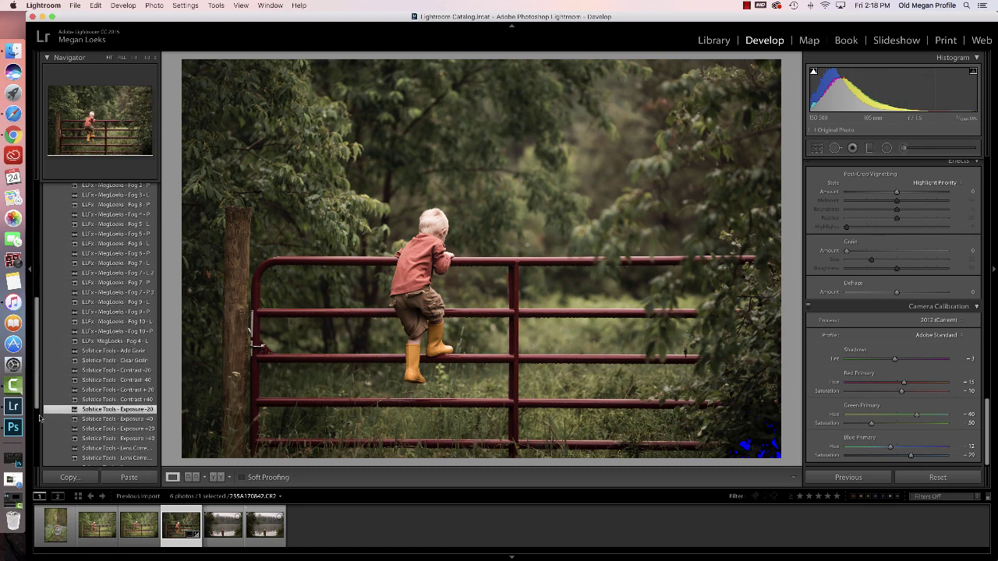
pyautogui.scroll(1, 60, 405)
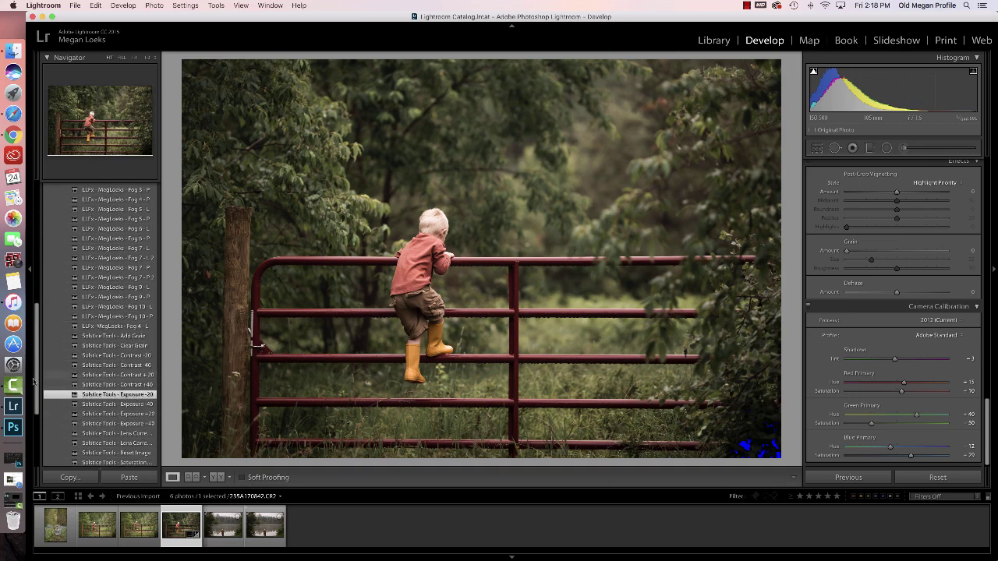
pyautogui.scroll(5, 36, 340)
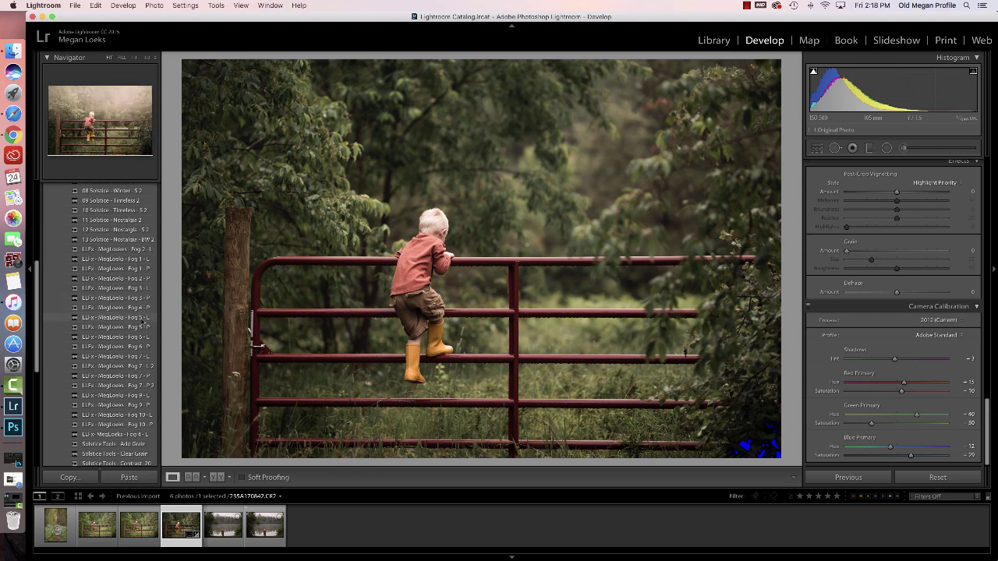
# Step: Apply Fog 1 - L and drag its brush pin to strengthen the haze (Dehaze -100, Exposure 1.07)
pyautogui.click(150, 260)
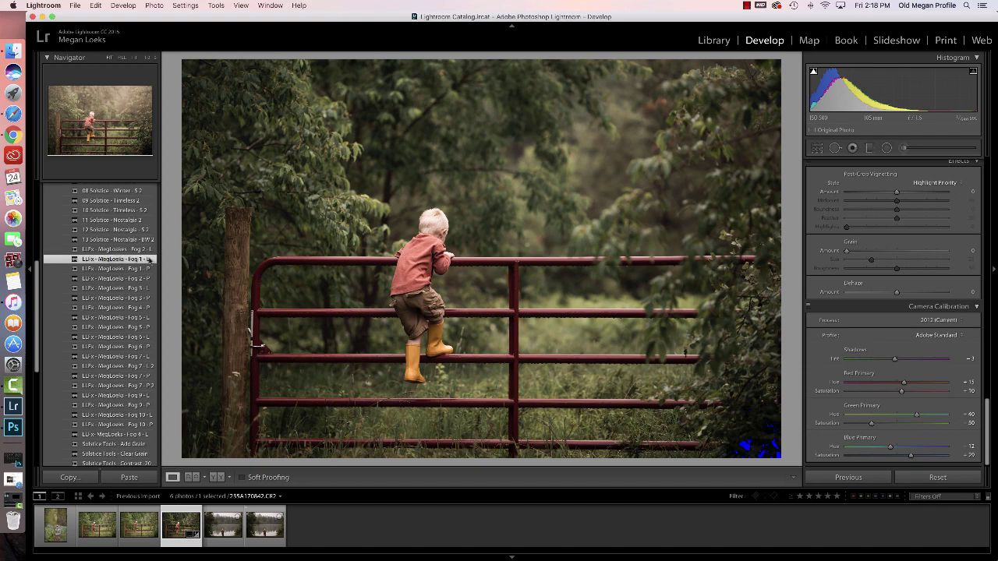
pyautogui.click(906, 149)
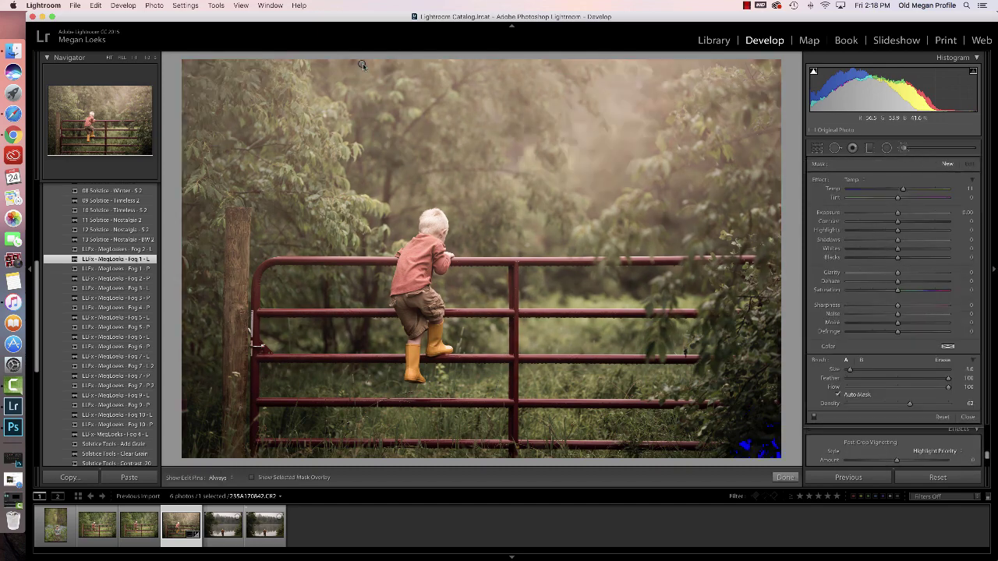
pyautogui.click(362, 64)
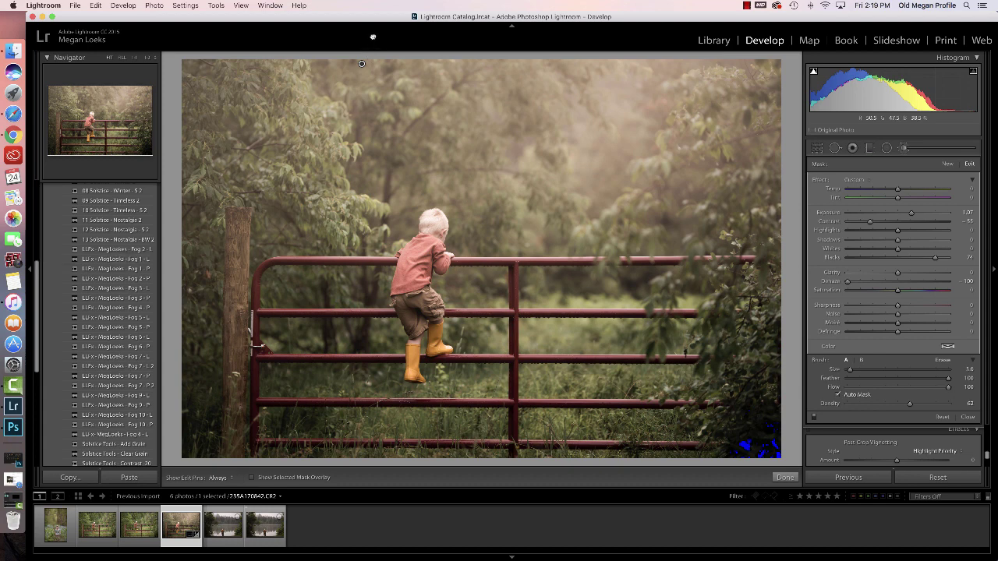
pyautogui.moveTo(373, 33); pyautogui.dragTo(376, 53)
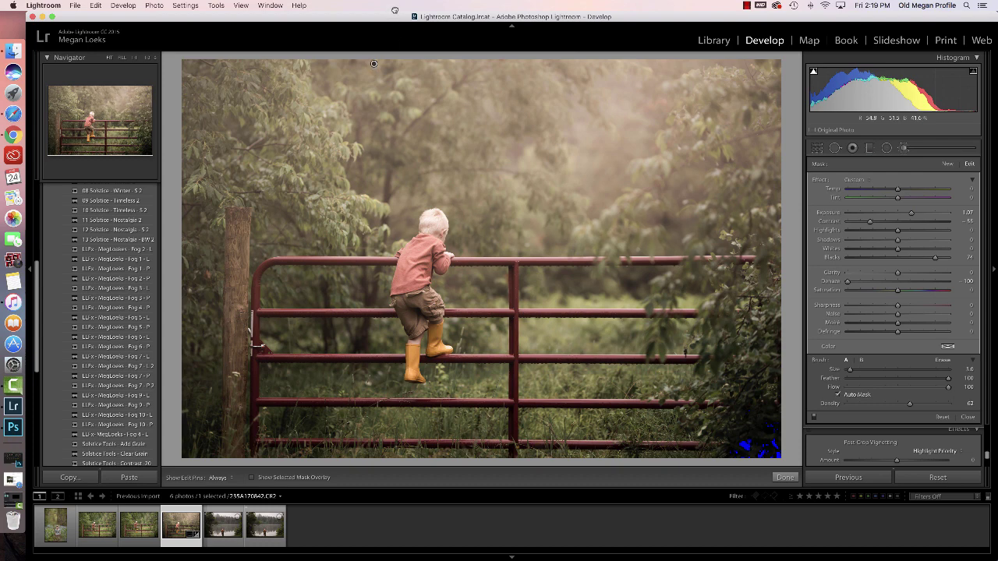
pyautogui.moveTo(394, 69); pyautogui.dragTo(396, 66)
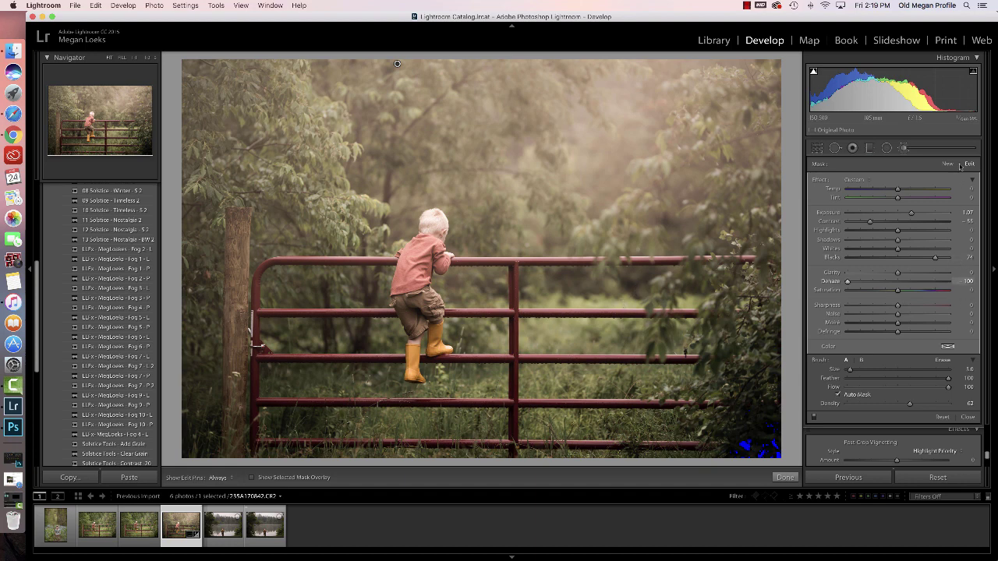
# Step: Switch the fog brush to Erase at flow 47 and show the mask overlay
pyautogui.click(951, 363)
pyautogui.click(889, 387)
pyautogui.click(893, 388)
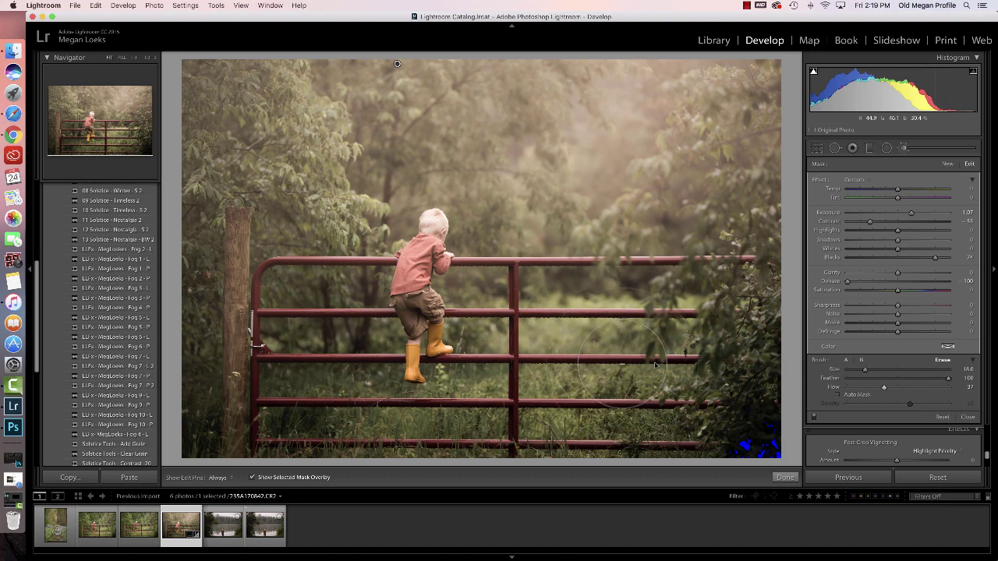
pyautogui.press('o')
pyautogui.press('h')
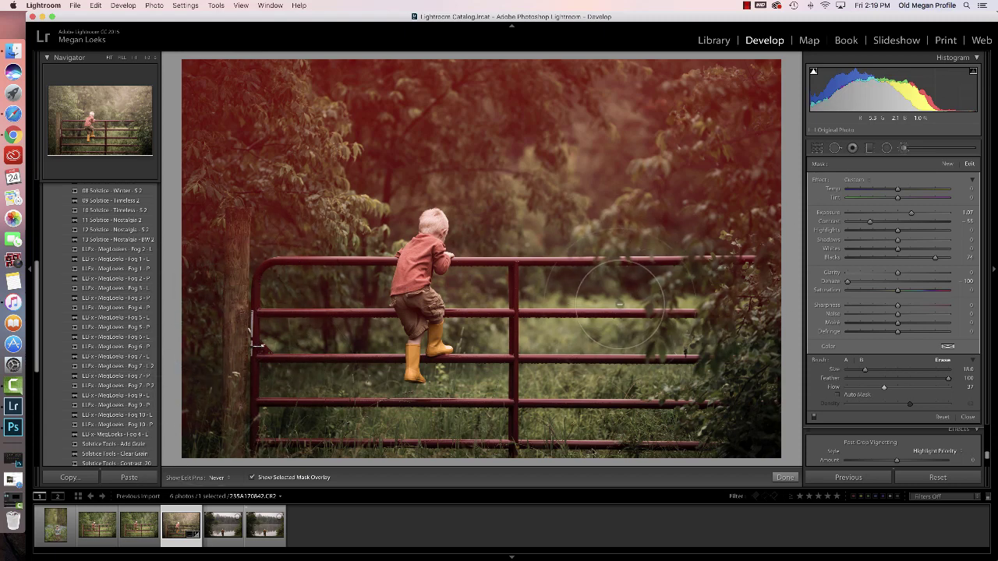
# Step: Erase the haze over the toddler and gate, toggling the edit pin to check
pyautogui.press('h')
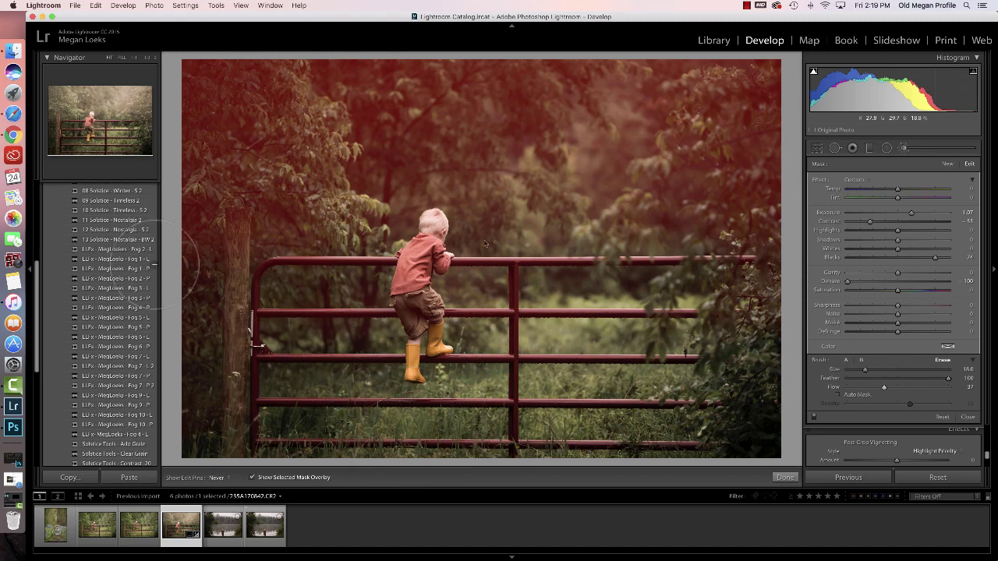
pyautogui.press('h')
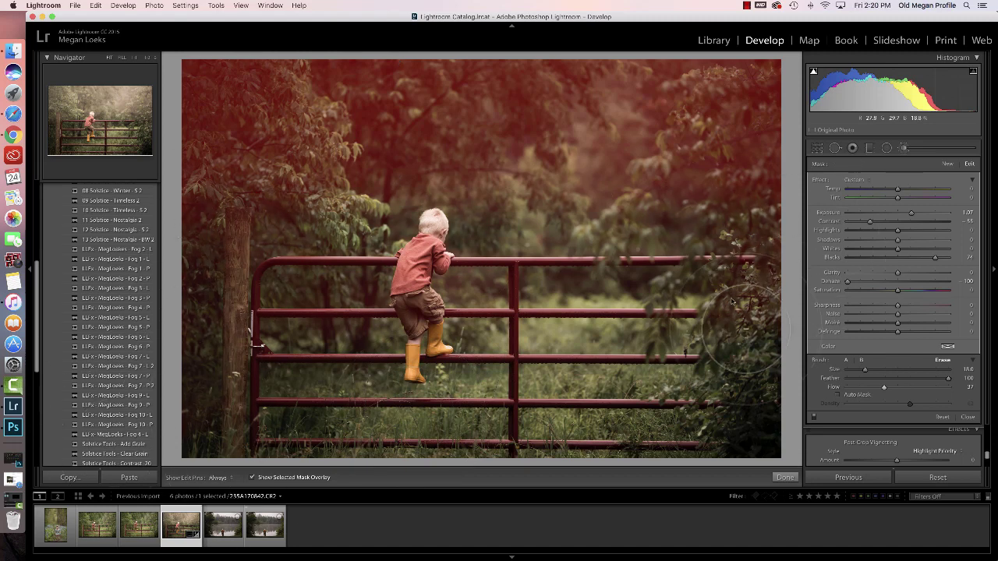
pyautogui.press('h')
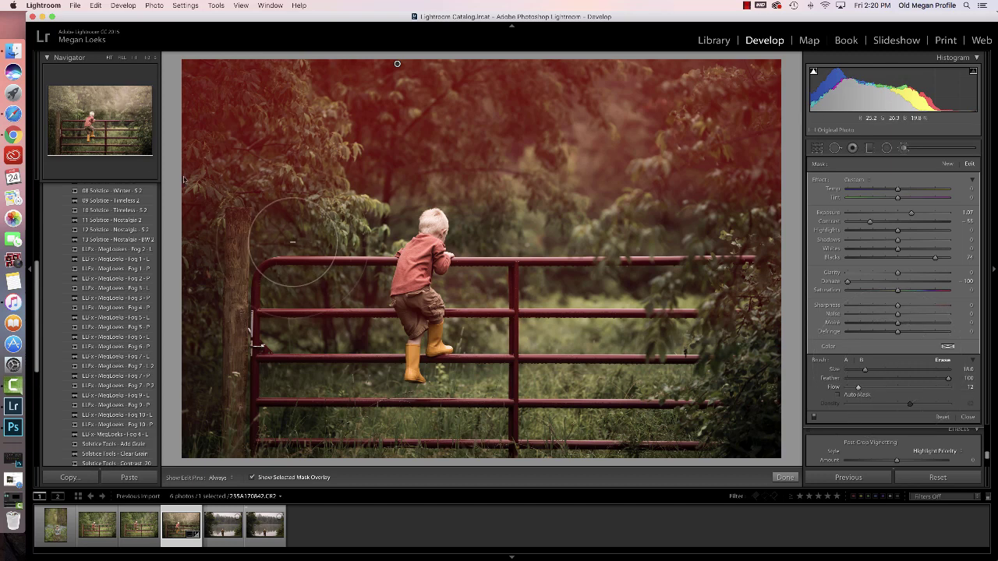
pyautogui.press('h')
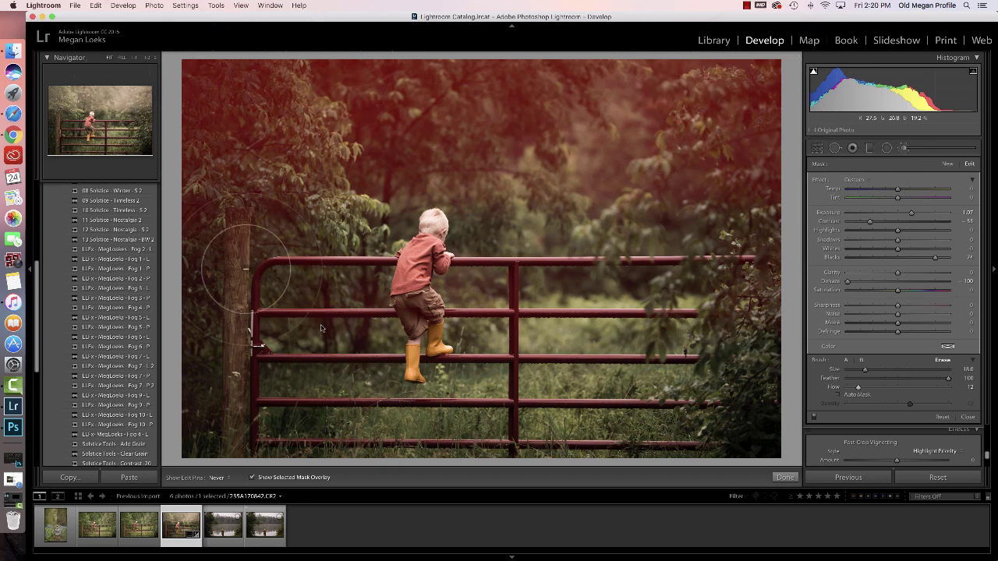
pyautogui.press('h')
pyautogui.press('h')
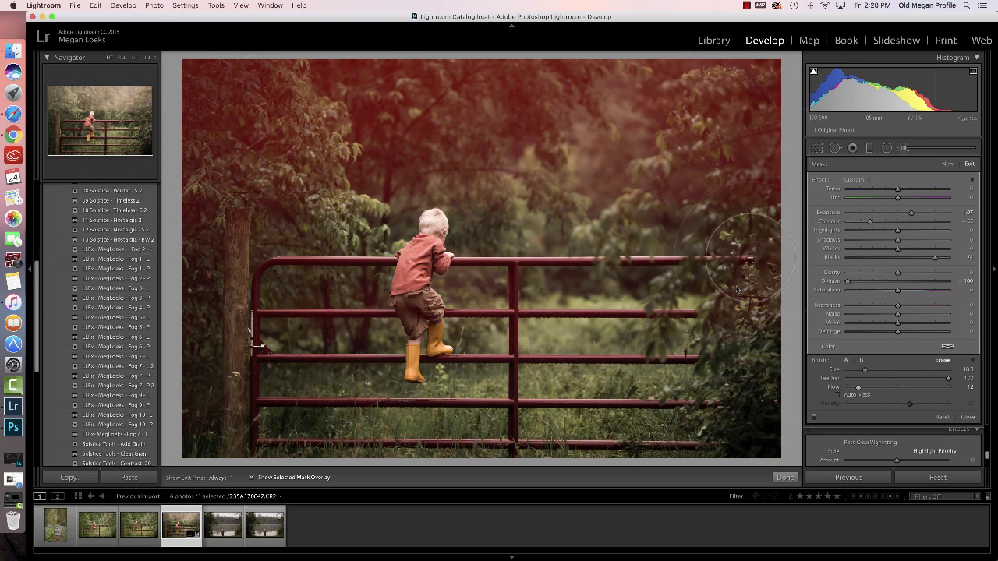
pyautogui.press('h')
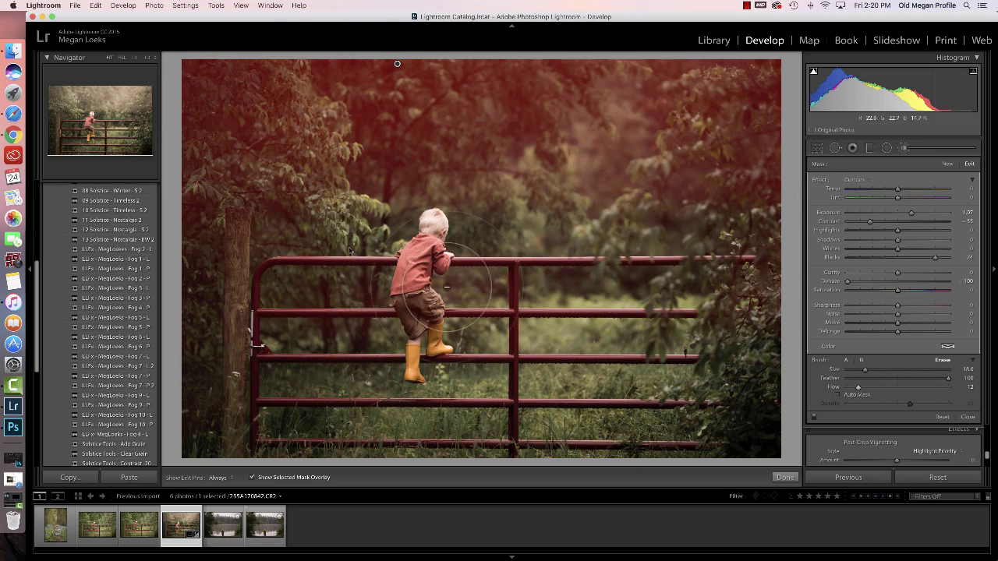
pyautogui.press('h')
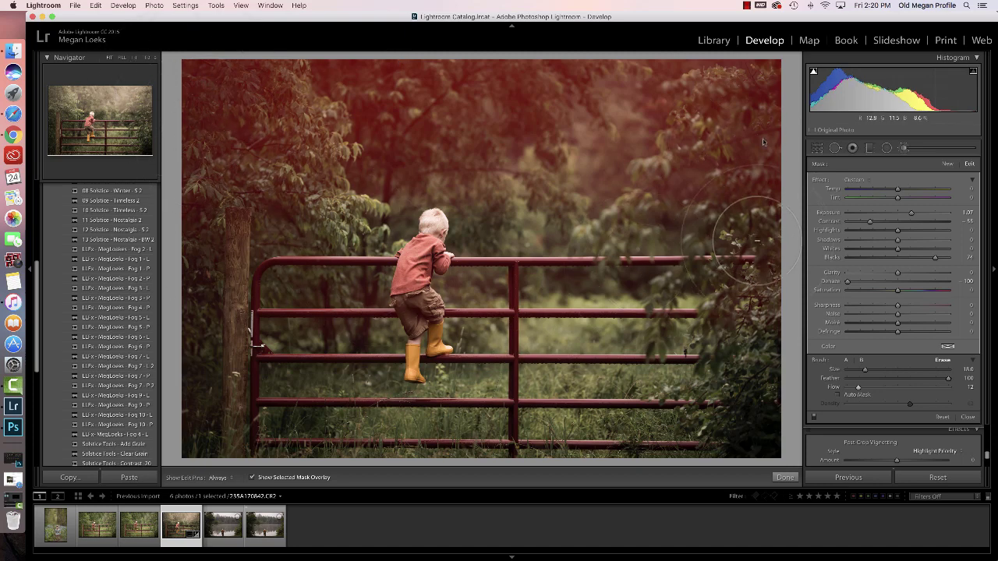
pyautogui.press('h')
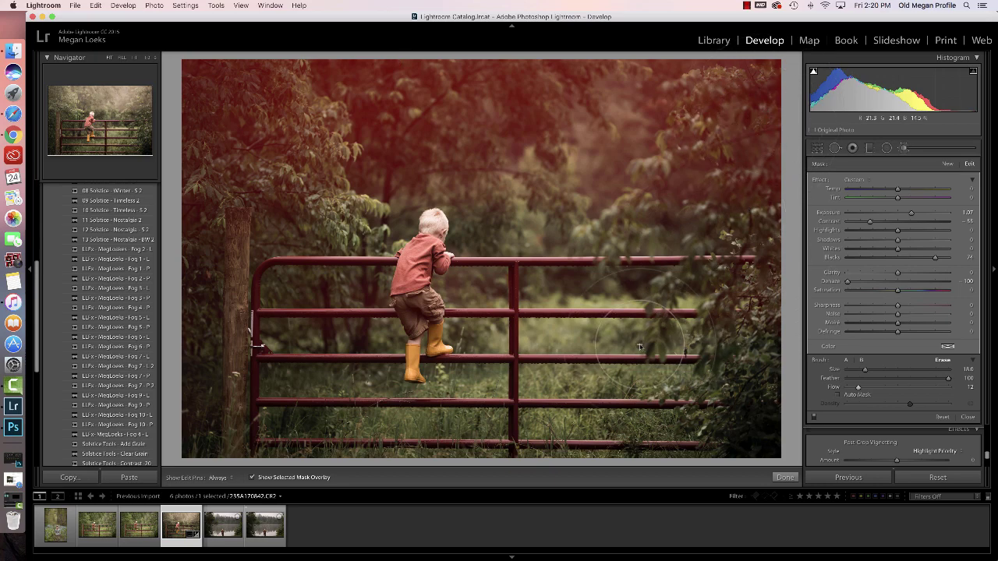
# Step: Hide the mask overlay and erase the haze from the upper-right trees
pyautogui.press('o')
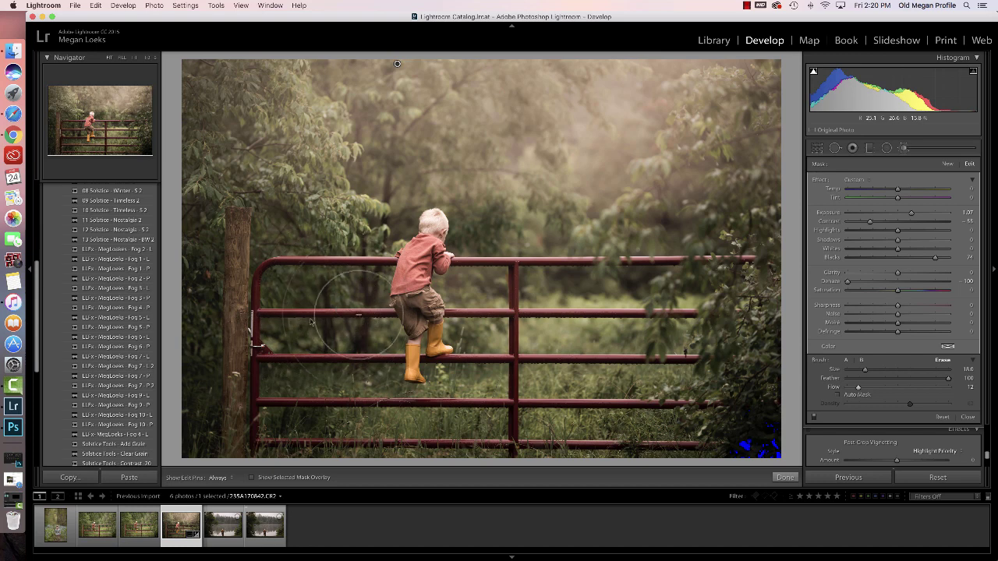
pyautogui.press('h')
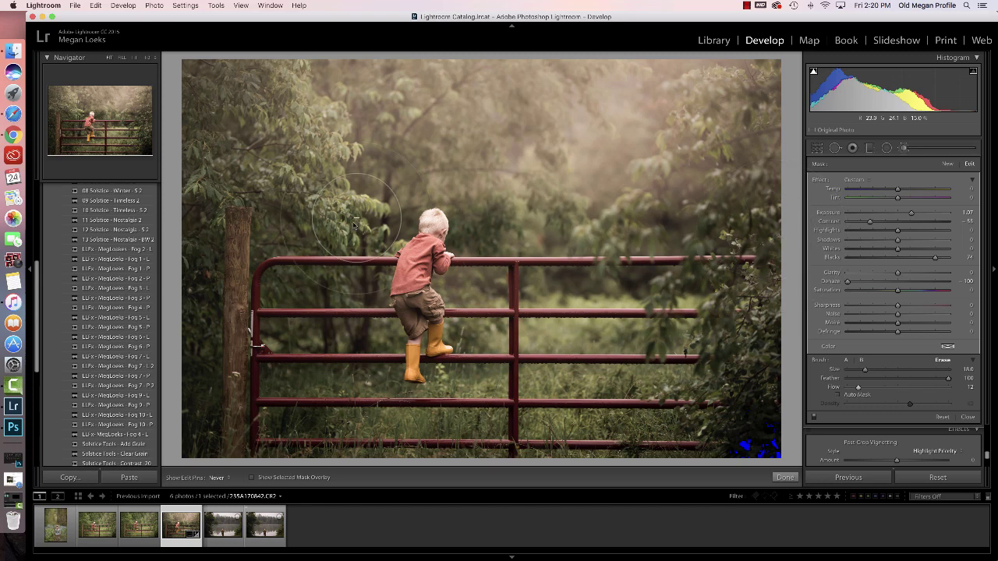
pyautogui.press('h')
pyautogui.press('h')
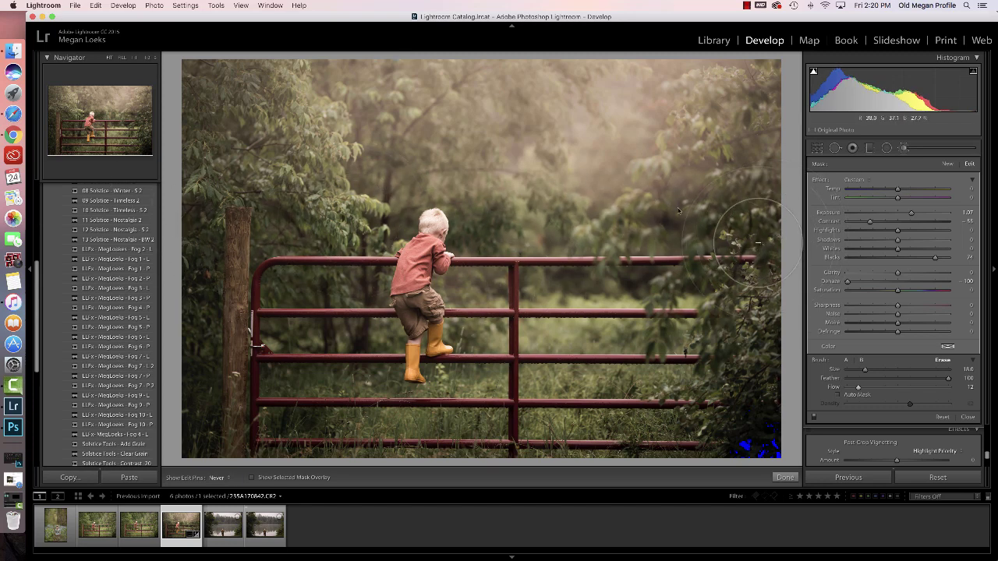
pyautogui.press('h')
pyautogui.press('h')
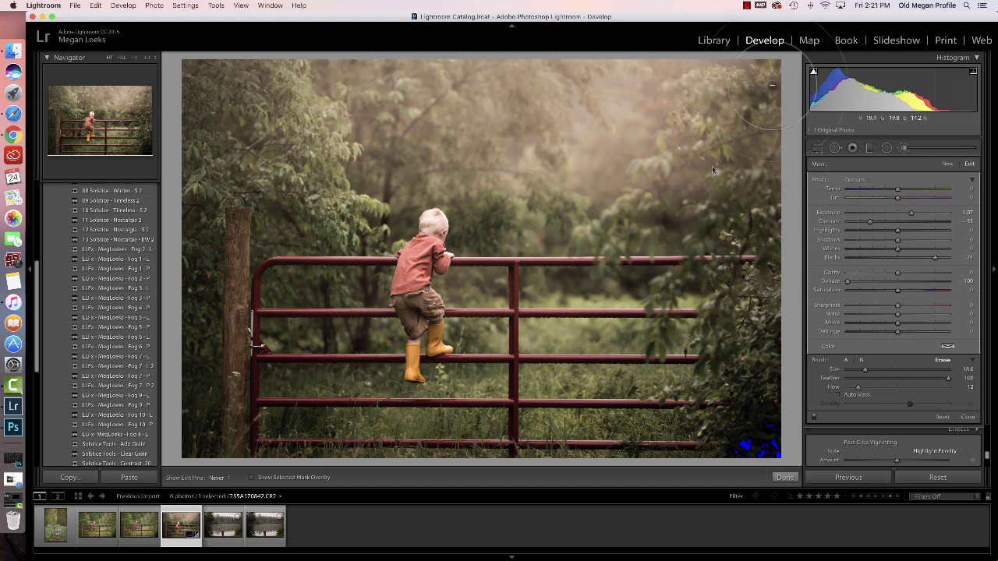
pyautogui.moveTo(748, 185)
pyautogui.mouseDown()
pyautogui.moveTo(764, 147)
pyautogui.moveTo(659, 201)
pyautogui.mouseUp()
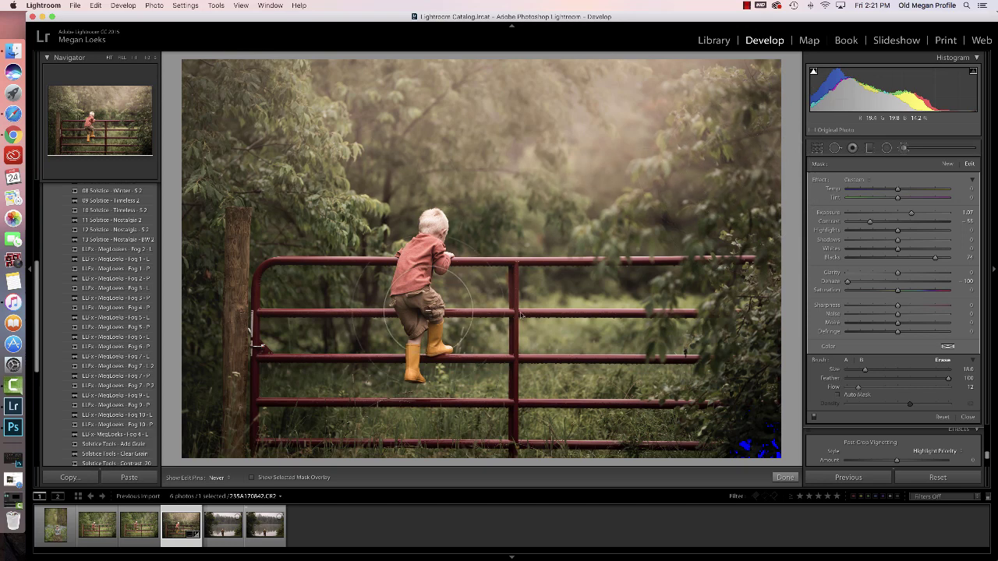
pyautogui.press('h')
pyautogui.press('h')
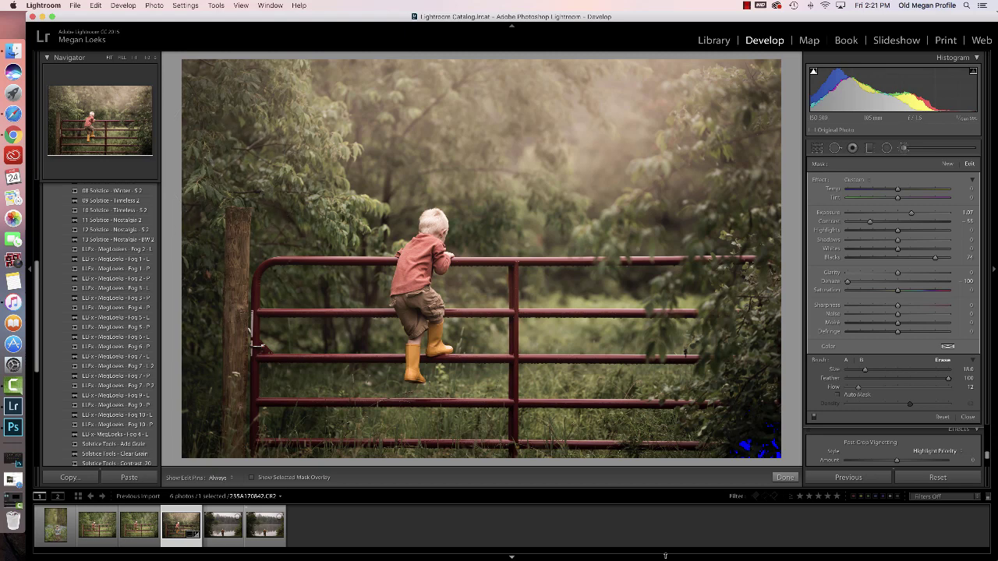
pyautogui.press('h')
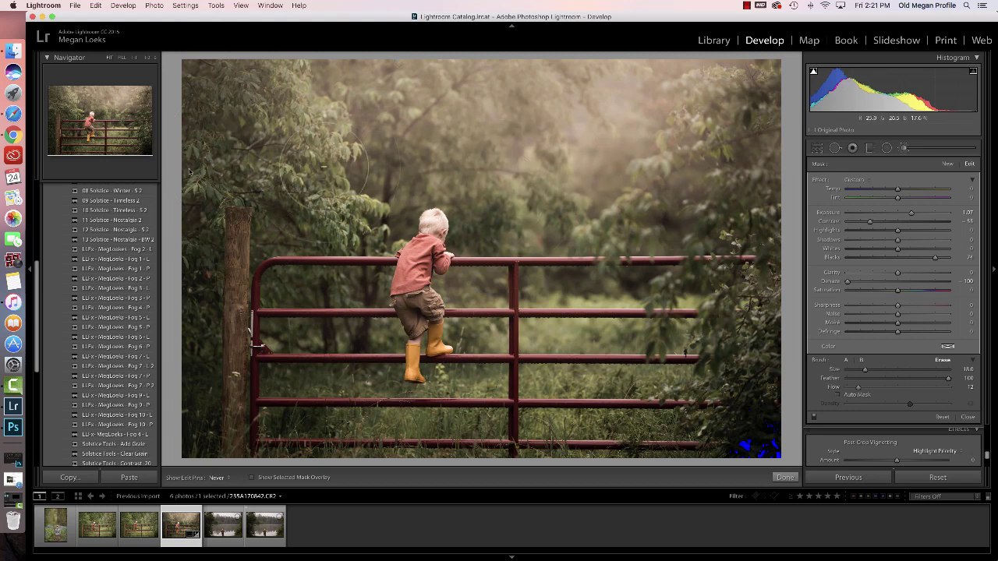
# Step: Close the brush and apply a Solstice Tools exposure preset, comparing against the original
pyautogui.press('h')
pyautogui.click(904, 148)
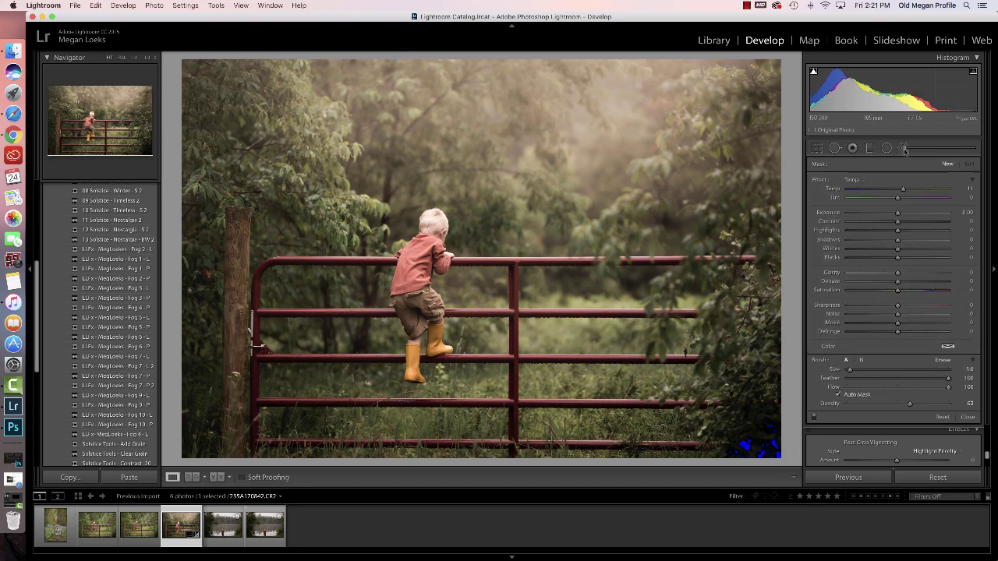
pyautogui.scroll(15, 987, 241)
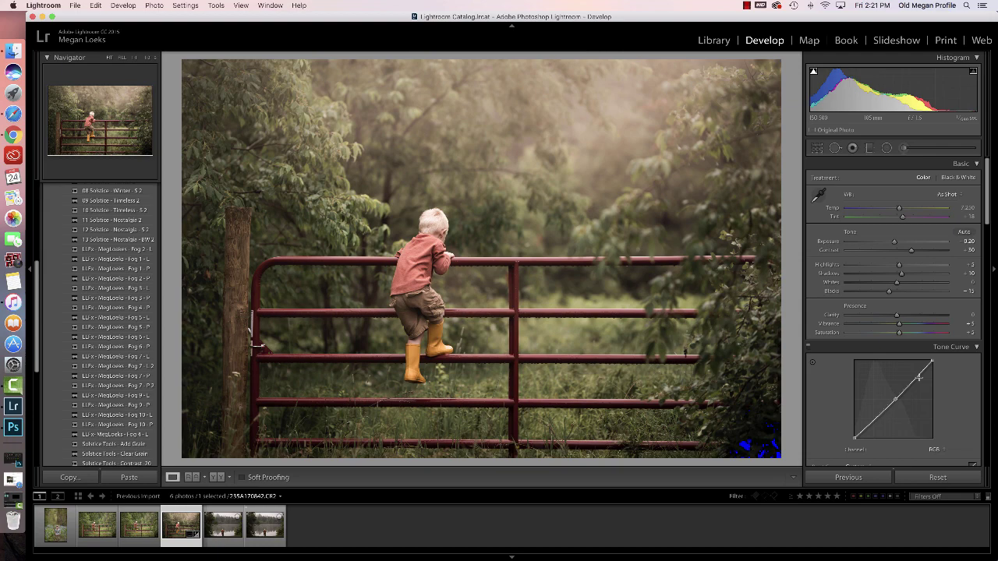
pyautogui.press('\\')
pyautogui.press('\\')
pyautogui.press('\\')
pyautogui.press('\\')
pyautogui.moveTo(37, 368); pyautogui.dragTo(37, 433)
pyautogui.scroll(-2, 37, 433)
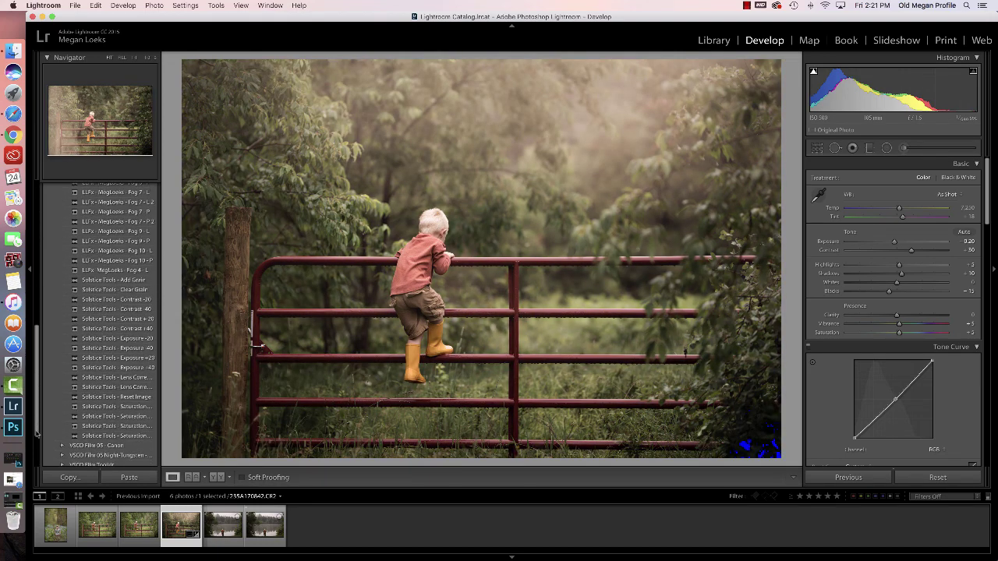
pyautogui.scroll(1, 37, 433)
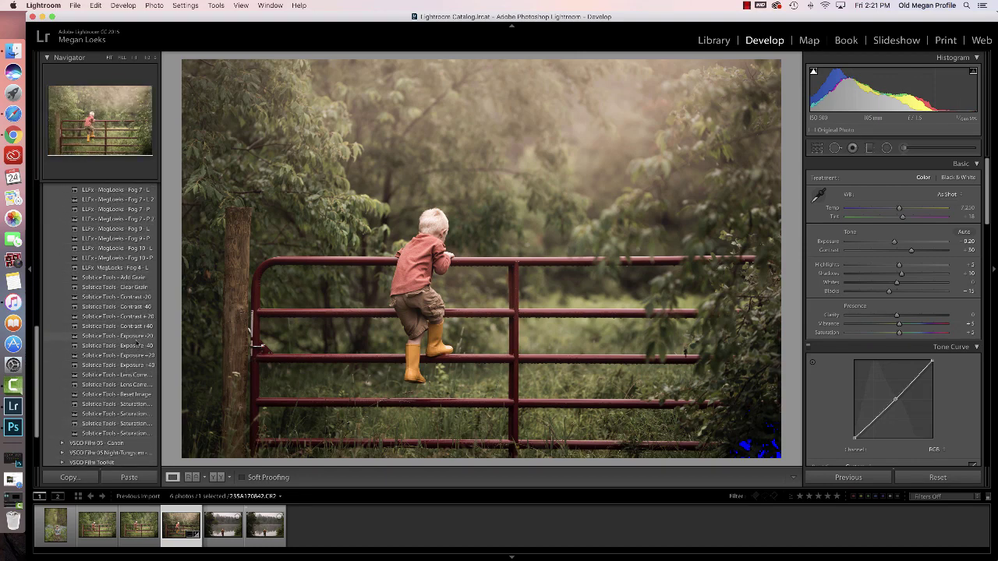
pyautogui.click(140, 346)
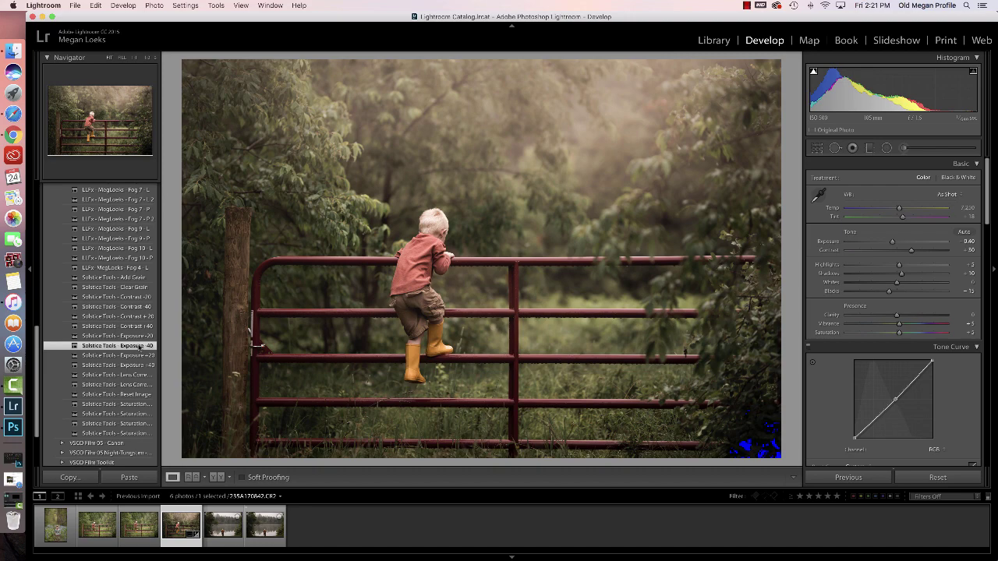
pyautogui.press('\\')
pyautogui.press('\\')
pyautogui.press('\\')
pyautogui.press('\\')
pyautogui.press('\\')
pyautogui.press('\\')
# Step: Reopen the Adjustment Brush briefly, then close it to finish the toddler photo
pyautogui.scroll(10, 37, 396)
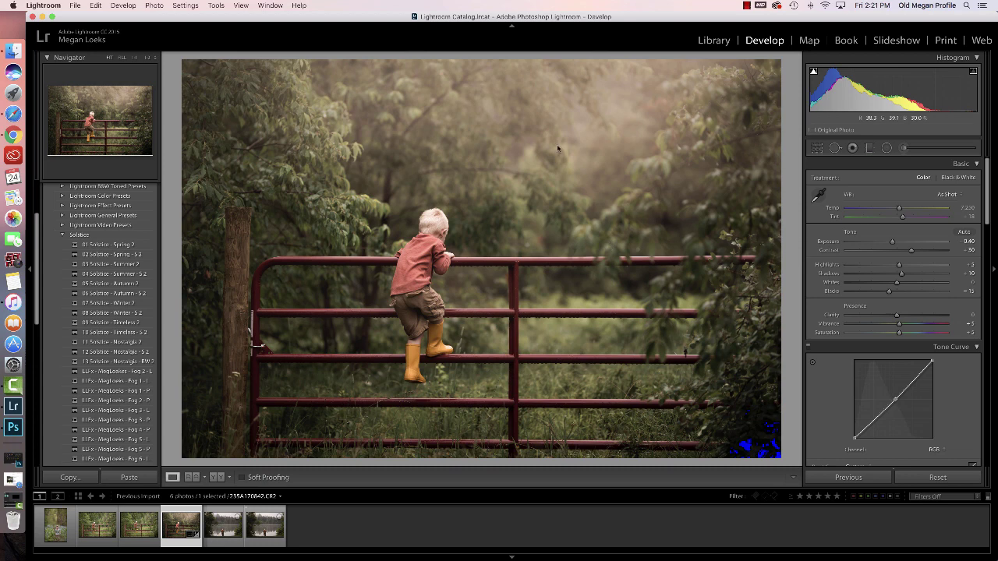
pyautogui.click(905, 150)
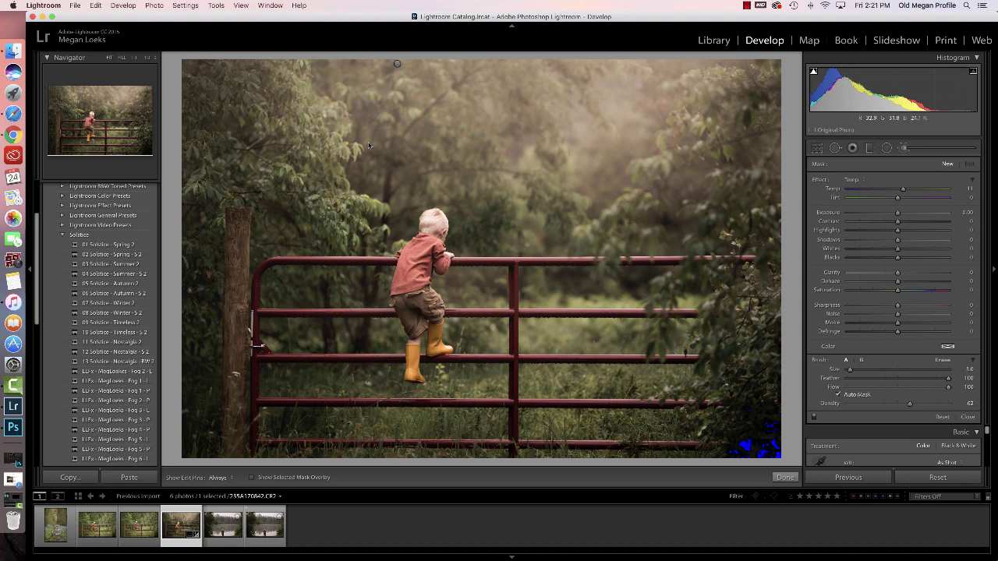
pyautogui.scroll(2, 257, 142)
pyautogui.click(904, 149)
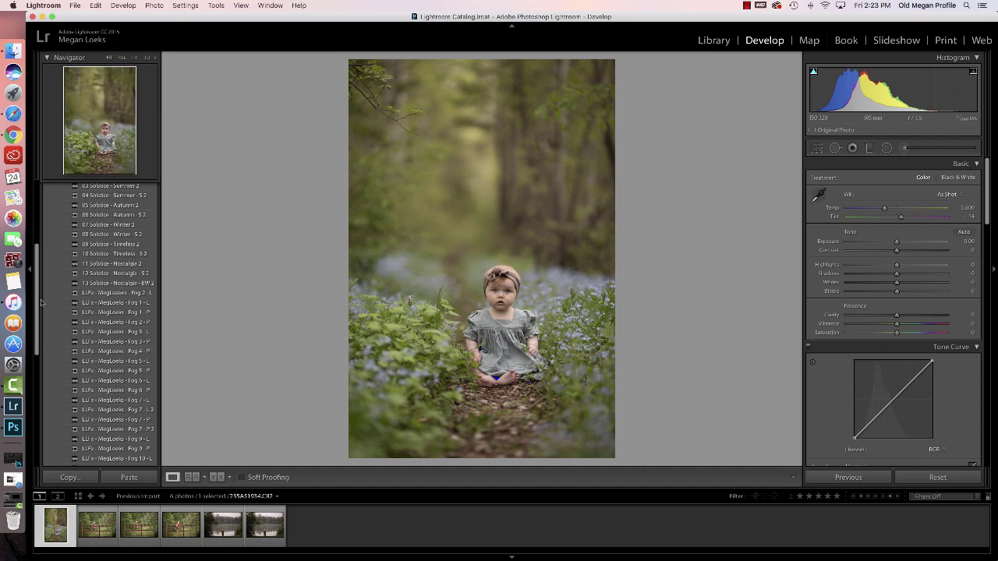
# Step: Apply 07 Solstice - Winter 2 to the baby photo, compare before/after, then add Fog 4
pyautogui.moveTo(38, 300); pyautogui.dragTo(38, 269)
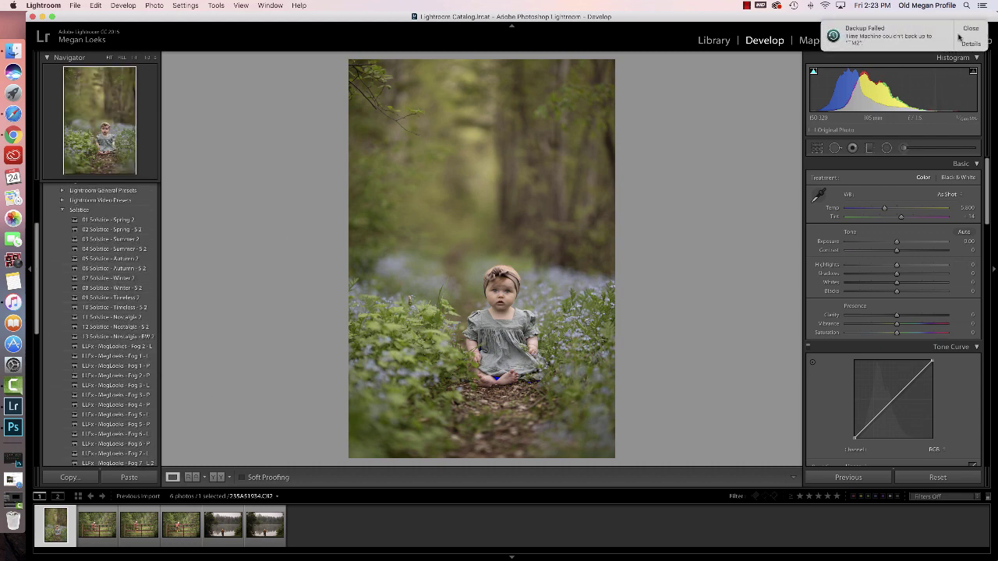
pyautogui.click(136, 281)
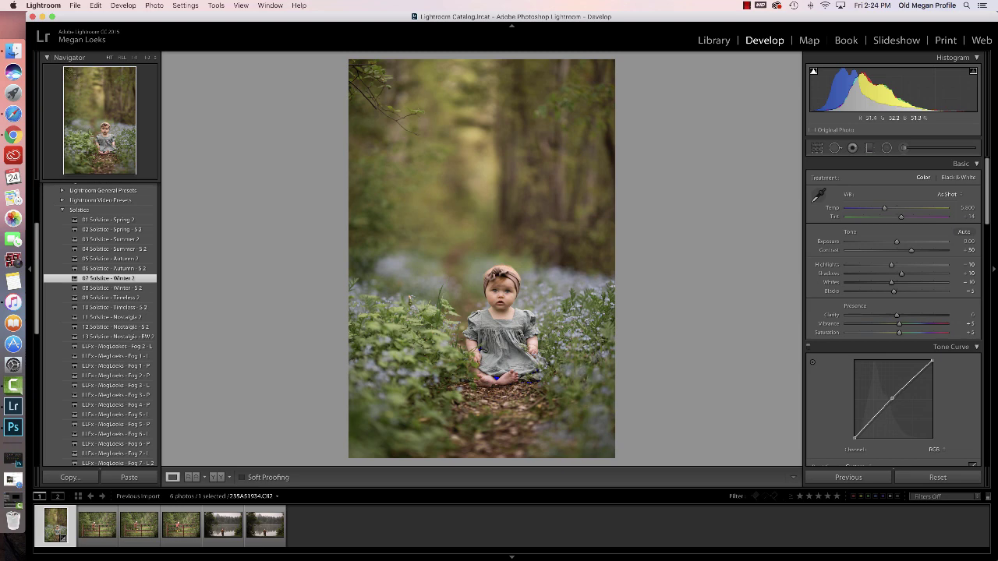
pyautogui.press('\\')
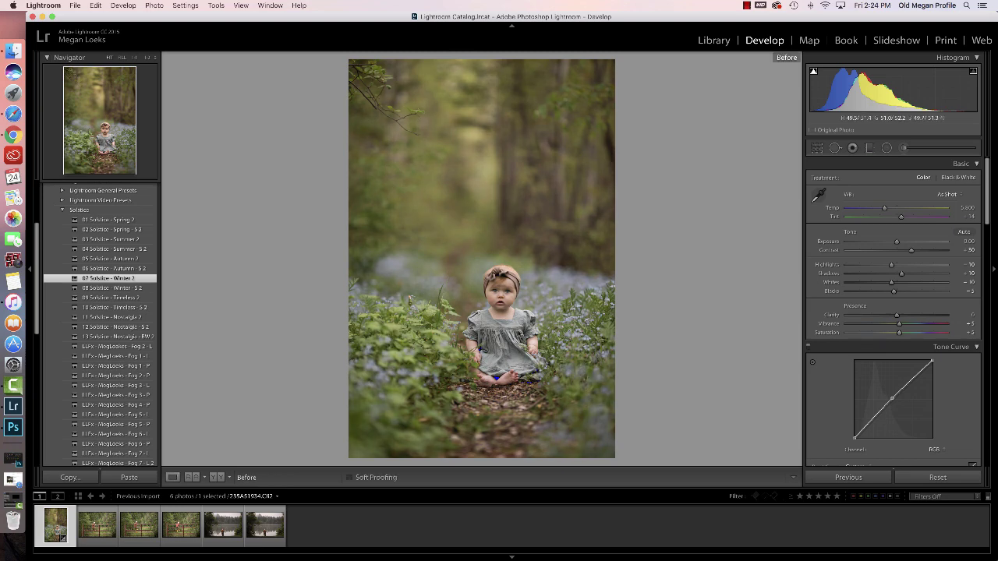
pyautogui.press('\\')
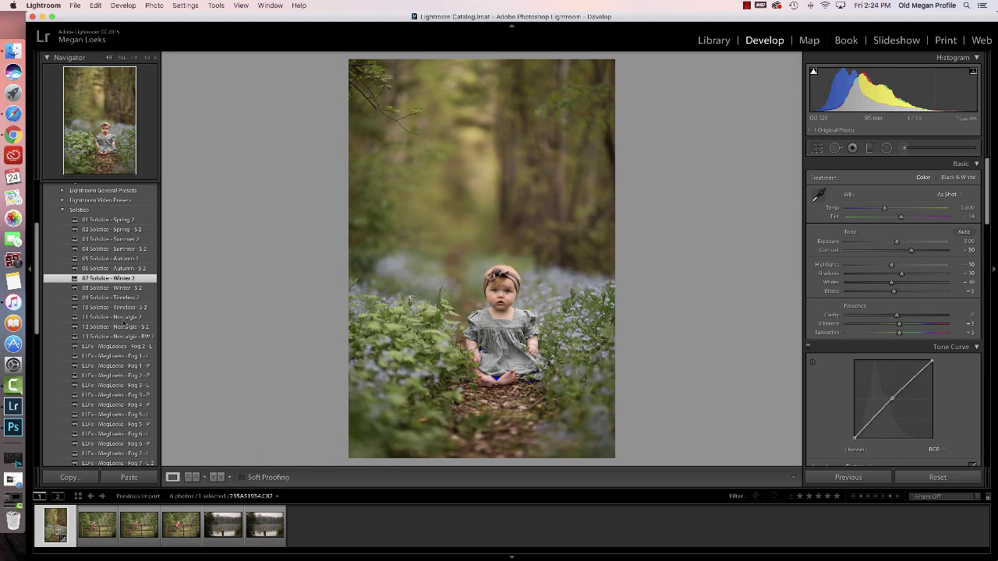
pyautogui.moveTo(37, 308); pyautogui.dragTo(37, 338)
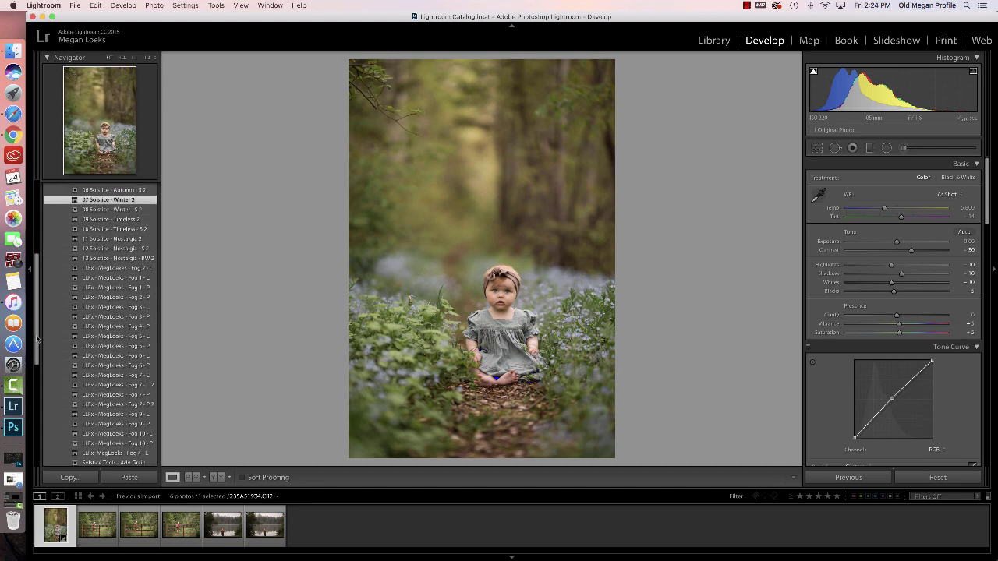
pyautogui.click(137, 327)
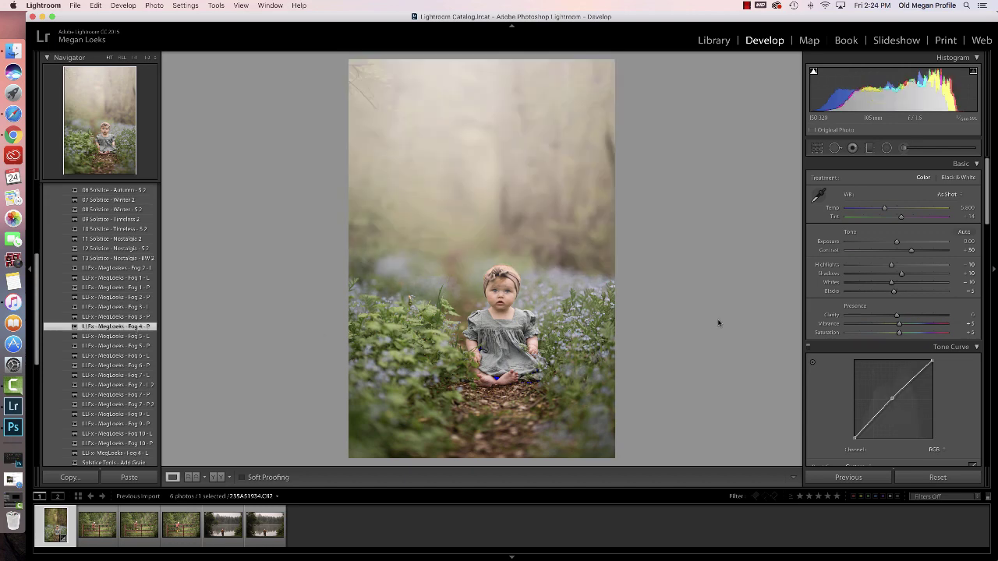
# Step: Select the baby photo's fog brush pin, undoing an accidental drag of it
pyautogui.click(908, 148)
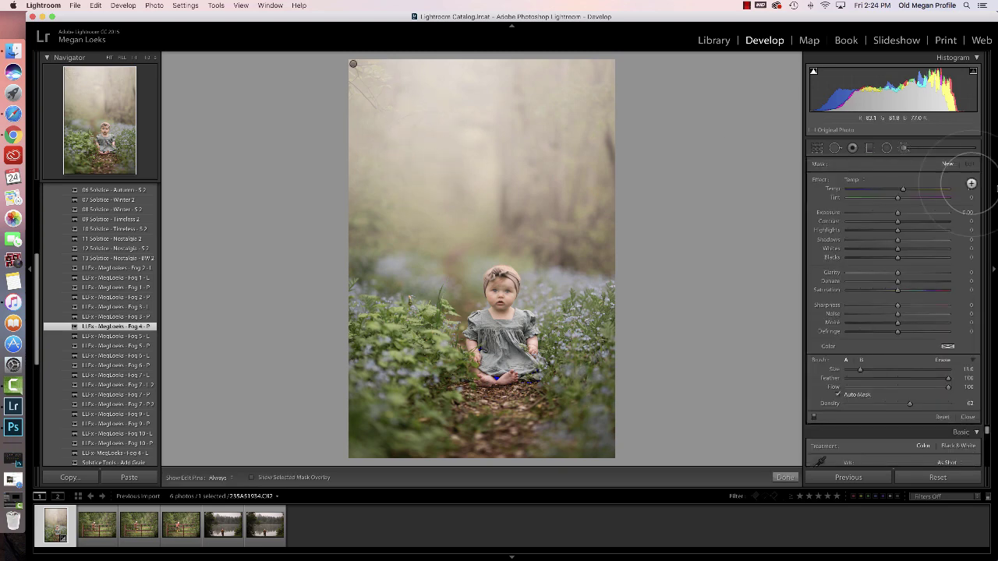
pyautogui.click(353, 62)
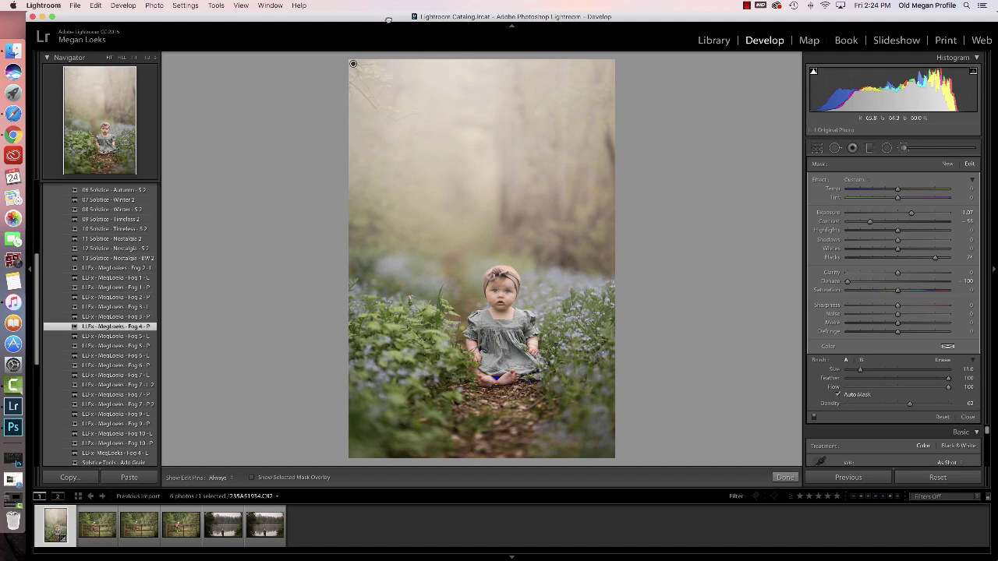
pyautogui.moveTo(354, 64); pyautogui.dragTo(396, 66)
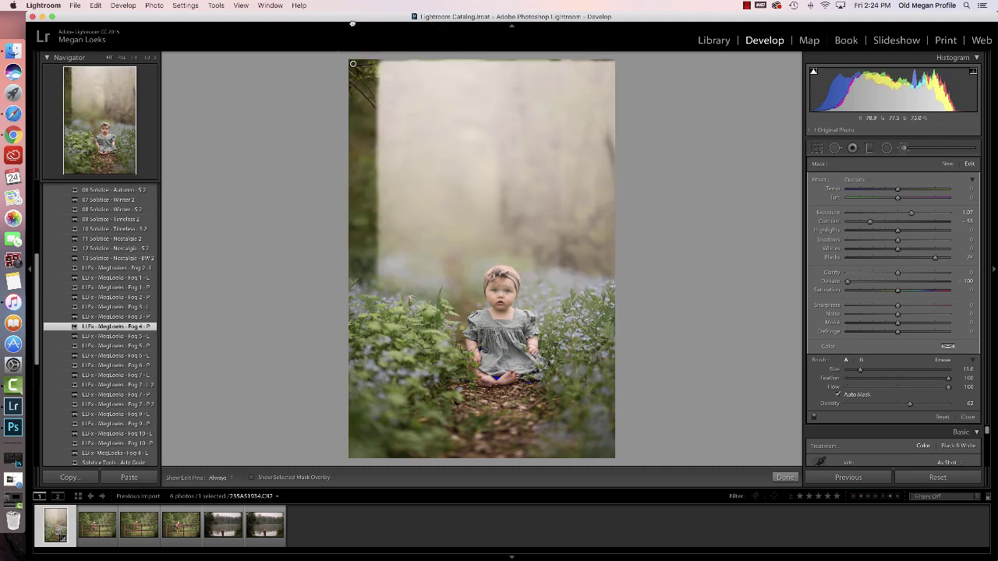
pyautogui.press('super+z')
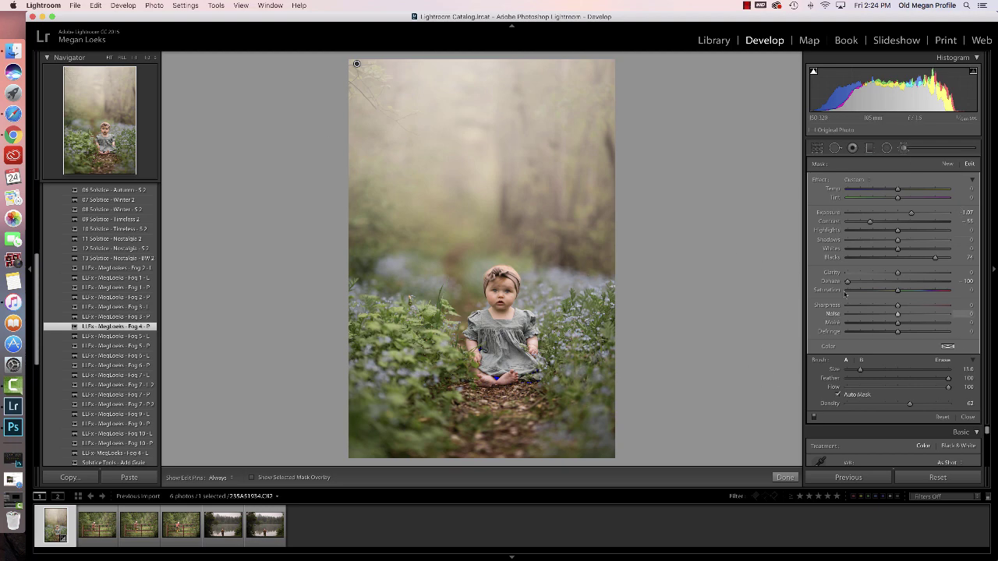
# Step: Switch the fog brush to Erase with Flow 12
pyautogui.click(943, 360)
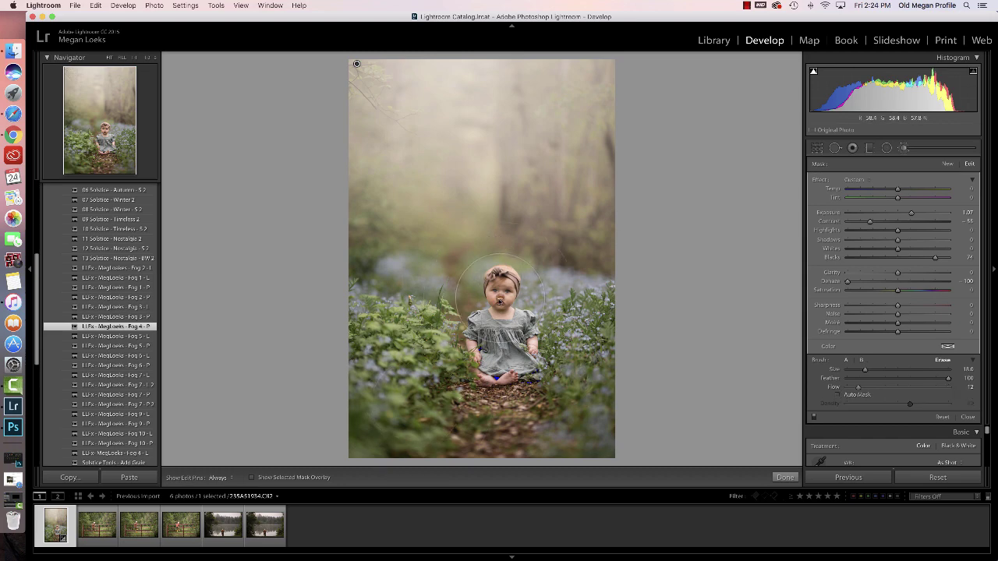
pyautogui.click(866, 387)
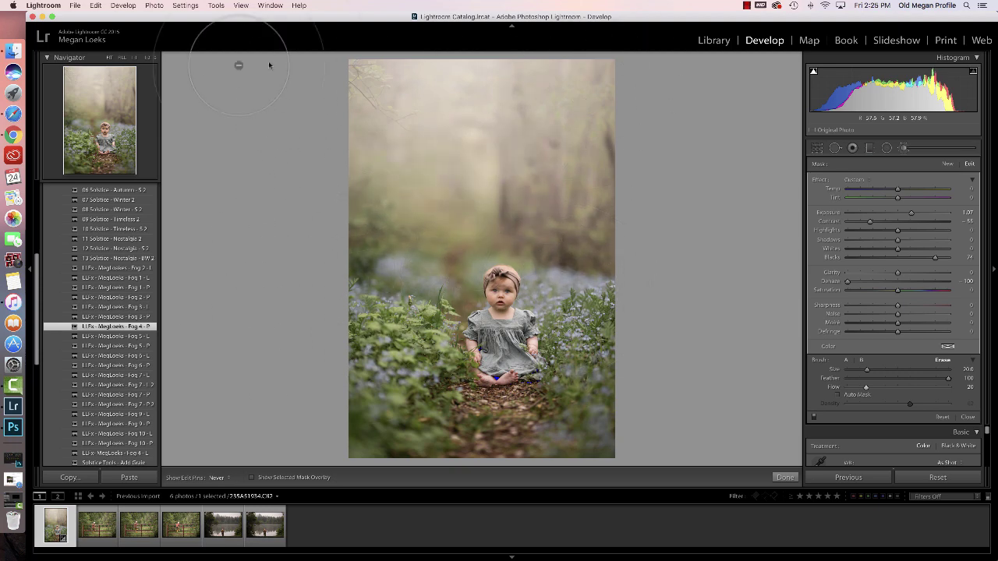
pyautogui.press('h')
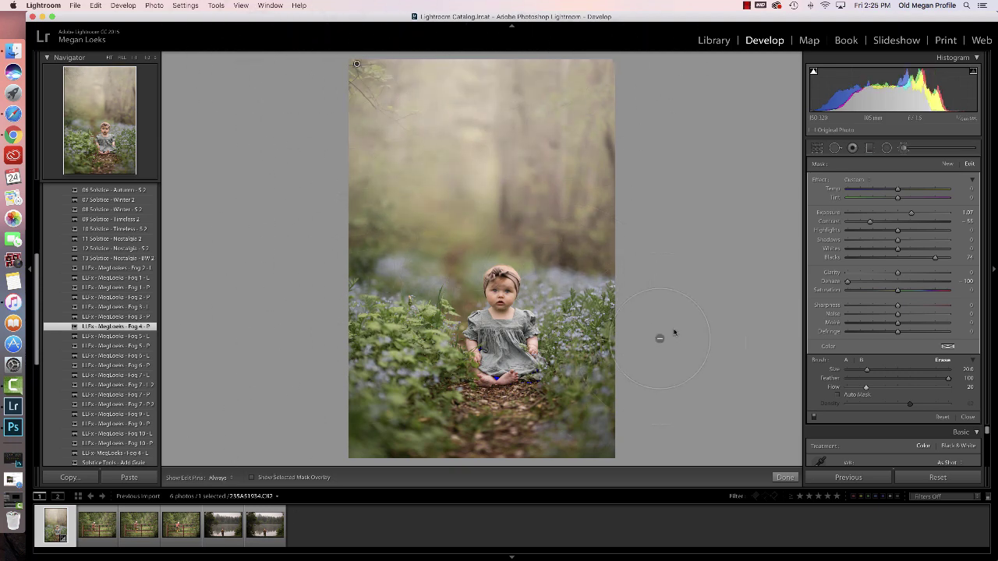
pyautogui.moveTo(865, 387); pyautogui.dragTo(858, 387)
pyautogui.press('h')
pyautogui.press('h')
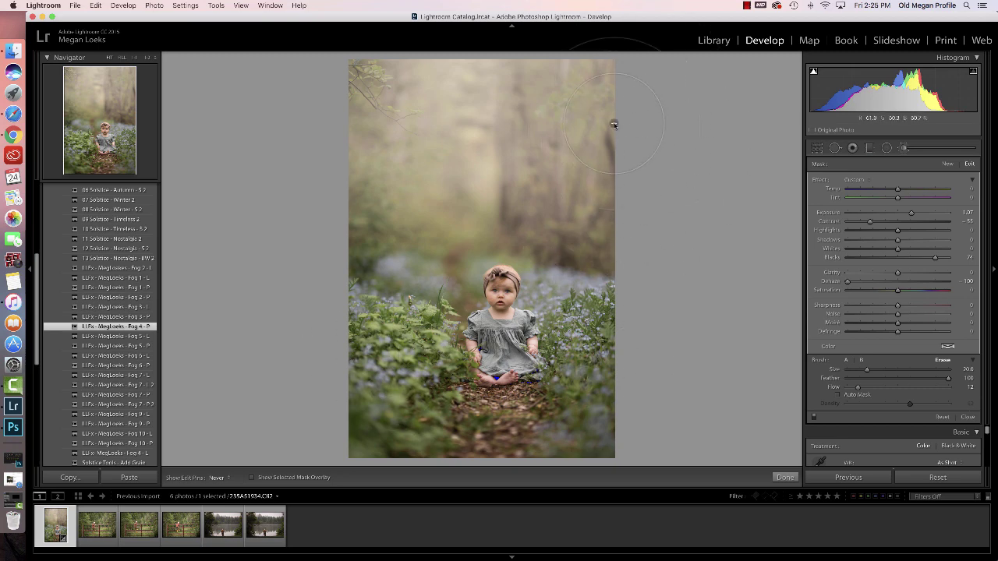
# Step: Erase fog from the left-edge trees and top-left branches, toggling edit pins to judge it
pyautogui.press('h')
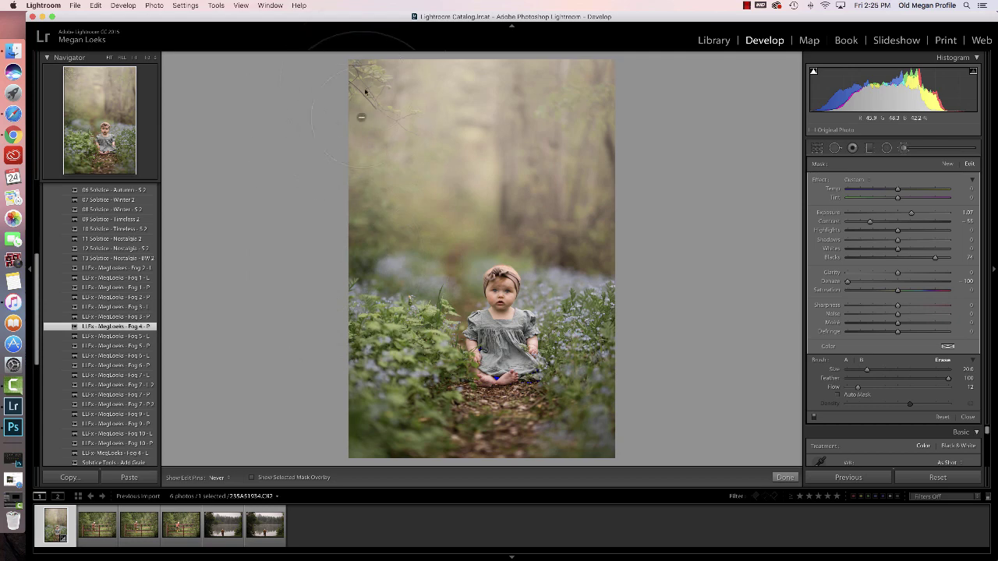
pyautogui.press('h')
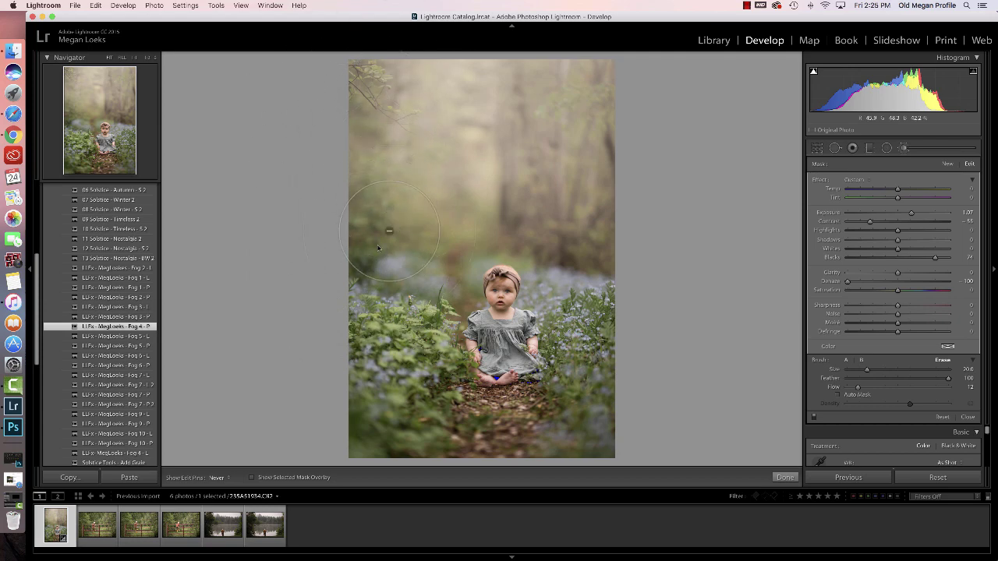
pyautogui.press('h')
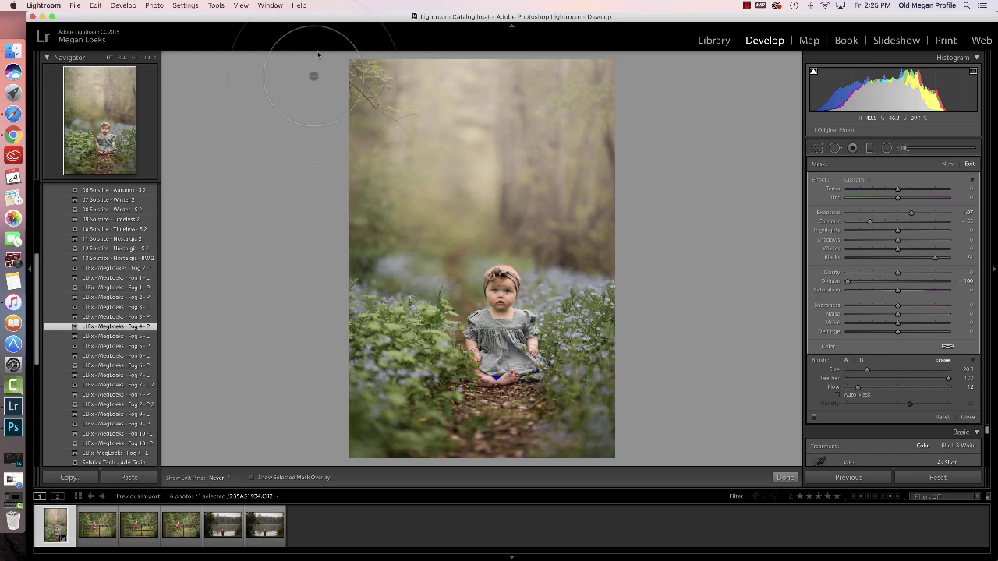
pyautogui.press('h')
pyautogui.press('h')
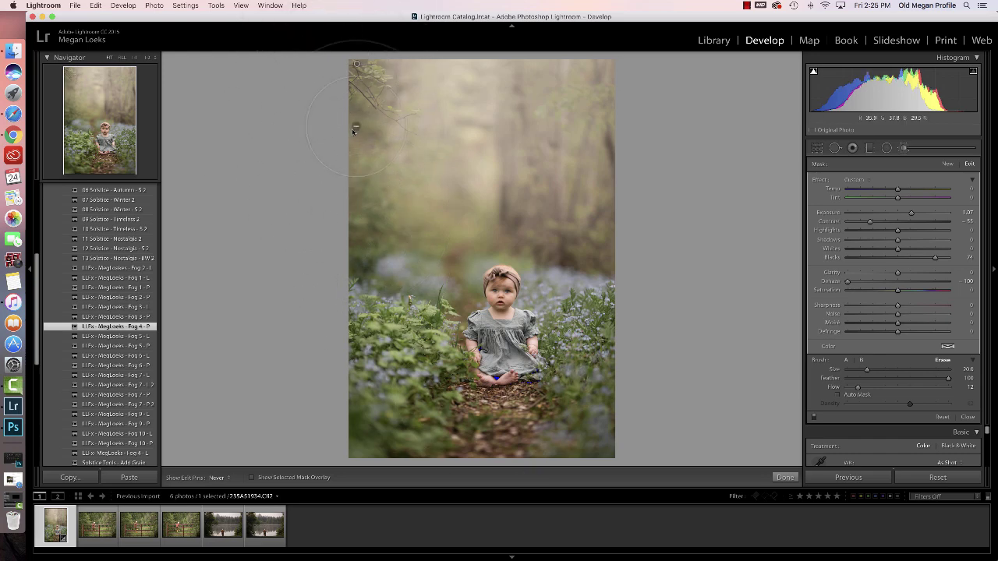
pyautogui.press('h')
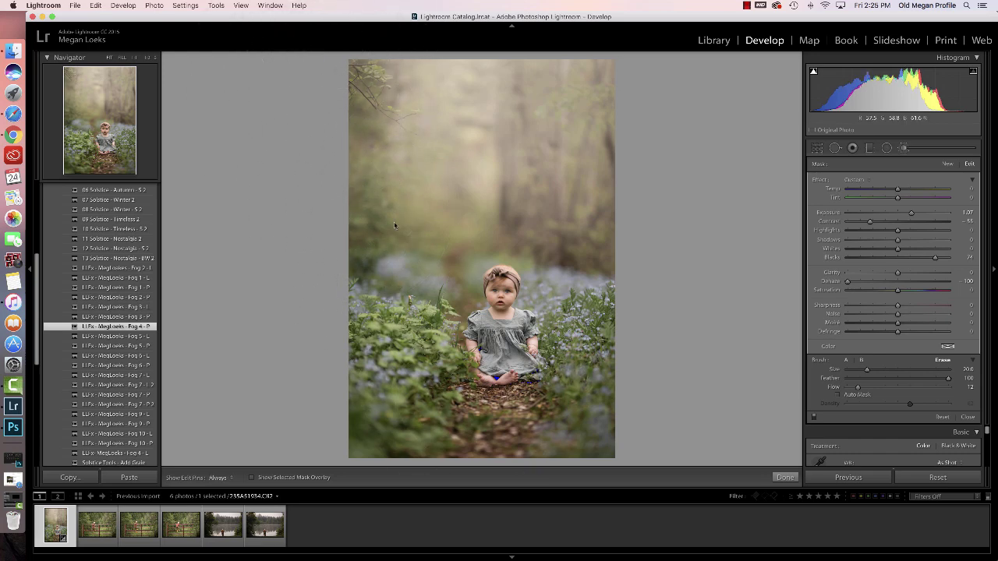
pyautogui.press('h')
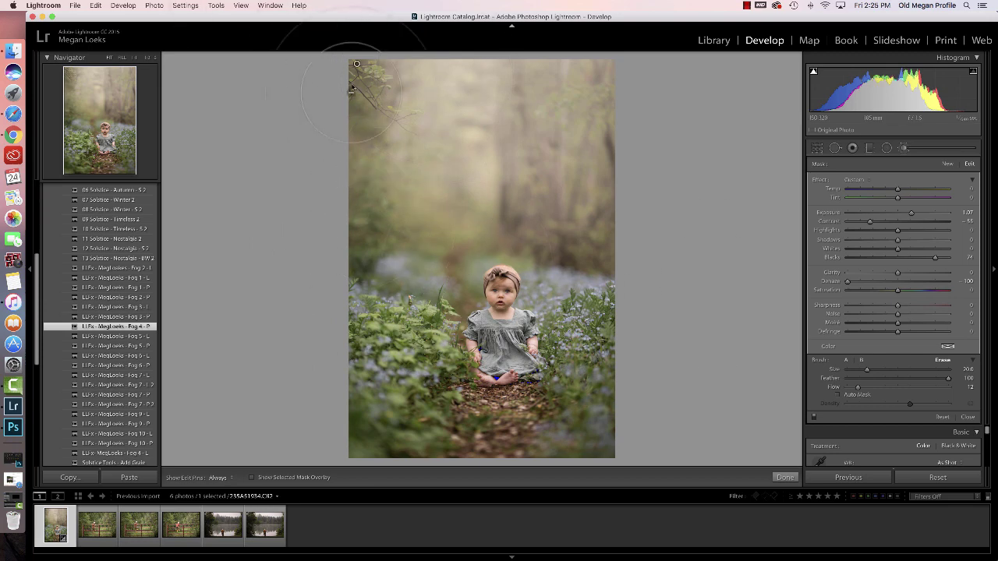
pyautogui.press('h')
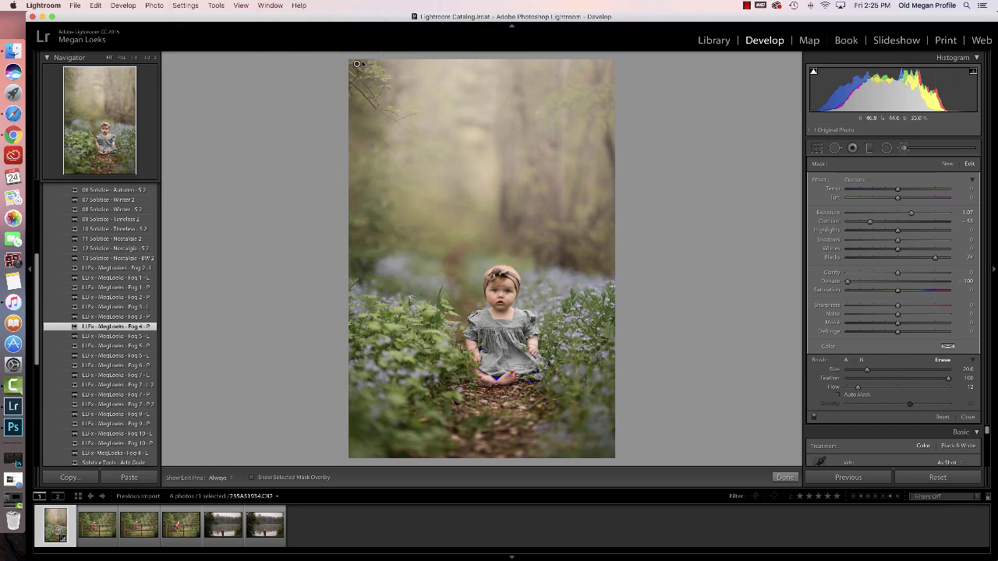
pyautogui.press('h')
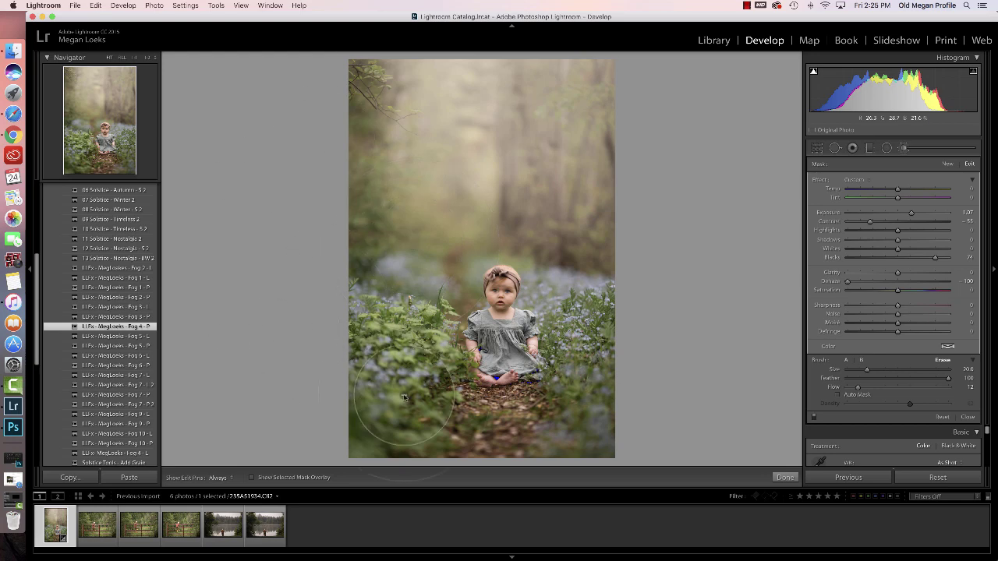
pyautogui.press('h')
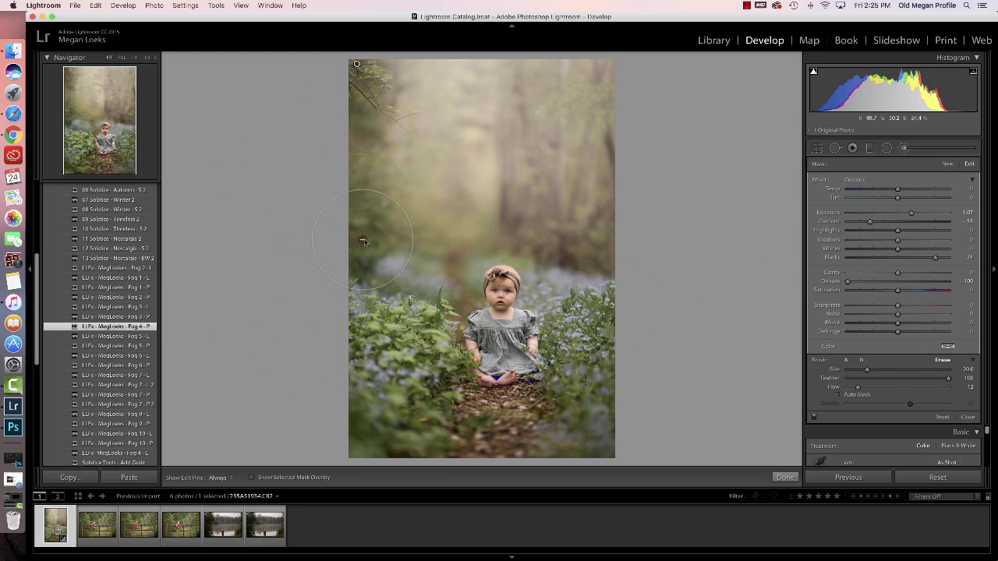
pyautogui.press('h')
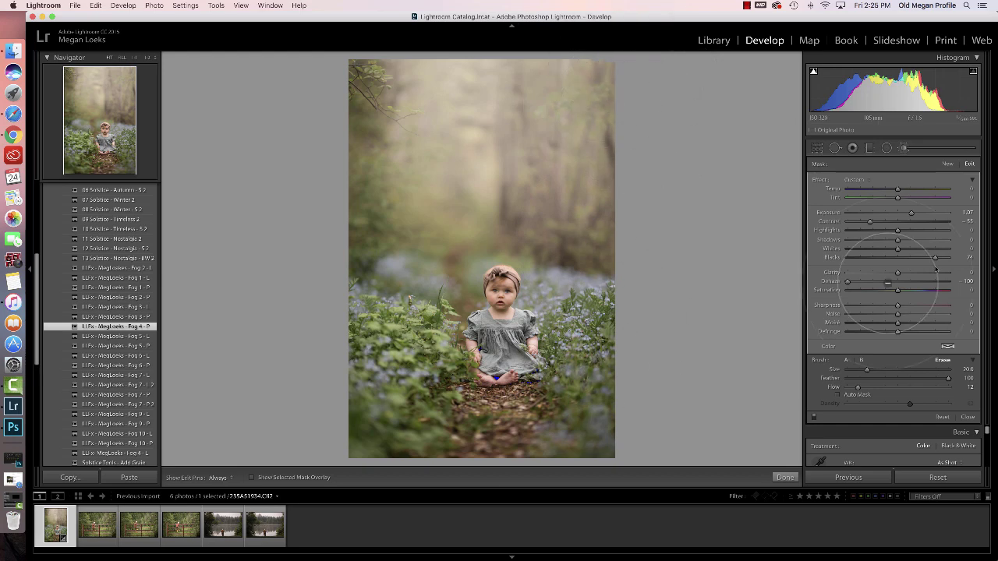
# Step: Toggle Before/After to compare the partly erased fog edit with the original bluebell photo
pyautogui.press('h')
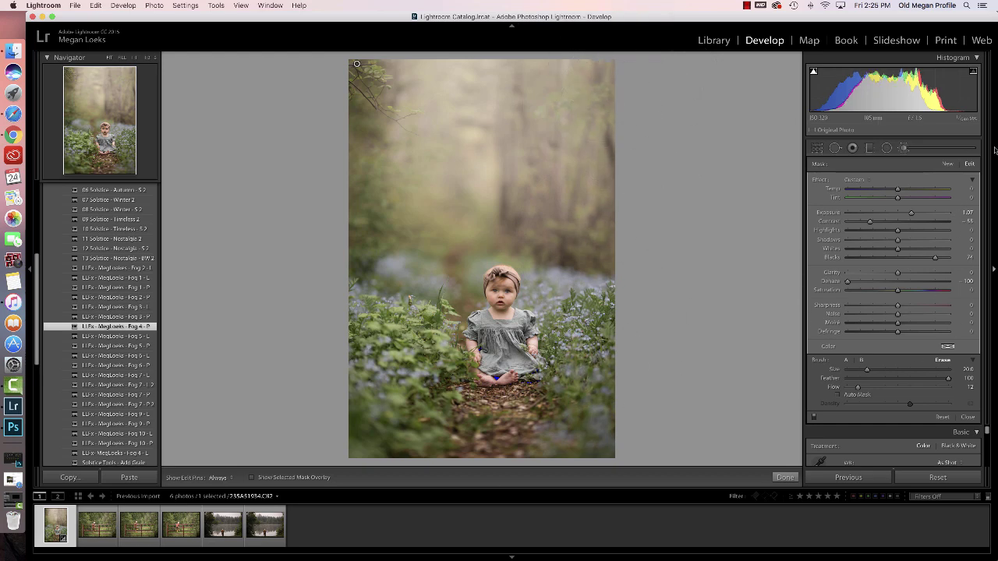
pyautogui.press('\\')
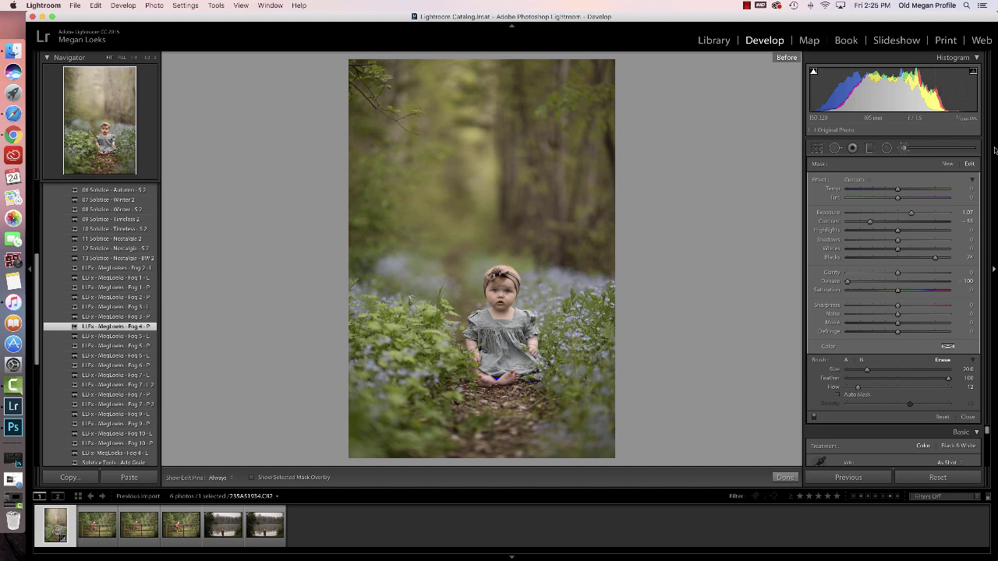
pyautogui.press('\\')
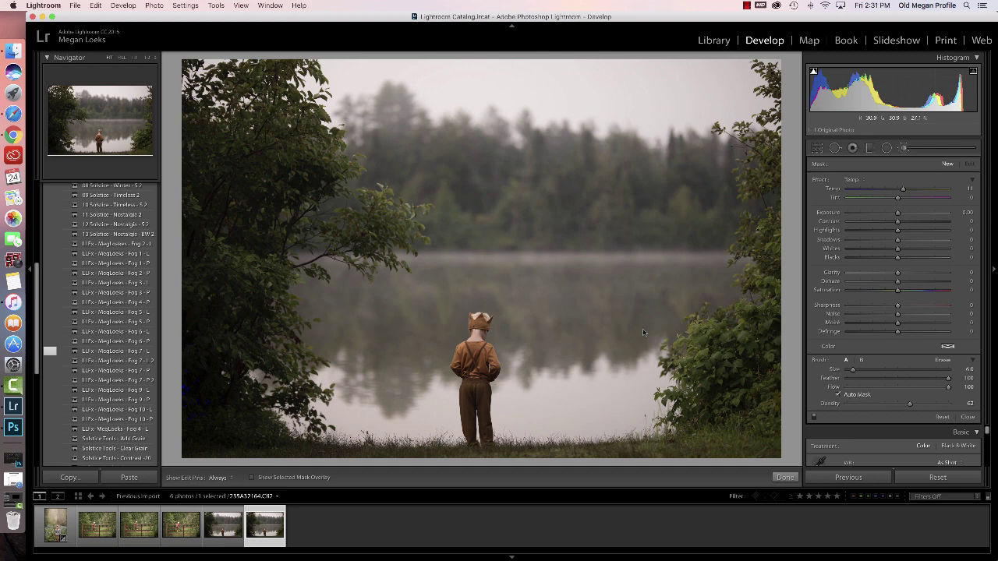
# Step: Apply the 01 Solstice - Spring 2 preset and compare it with the unedited original
pyautogui.scroll(5, 642, 330)
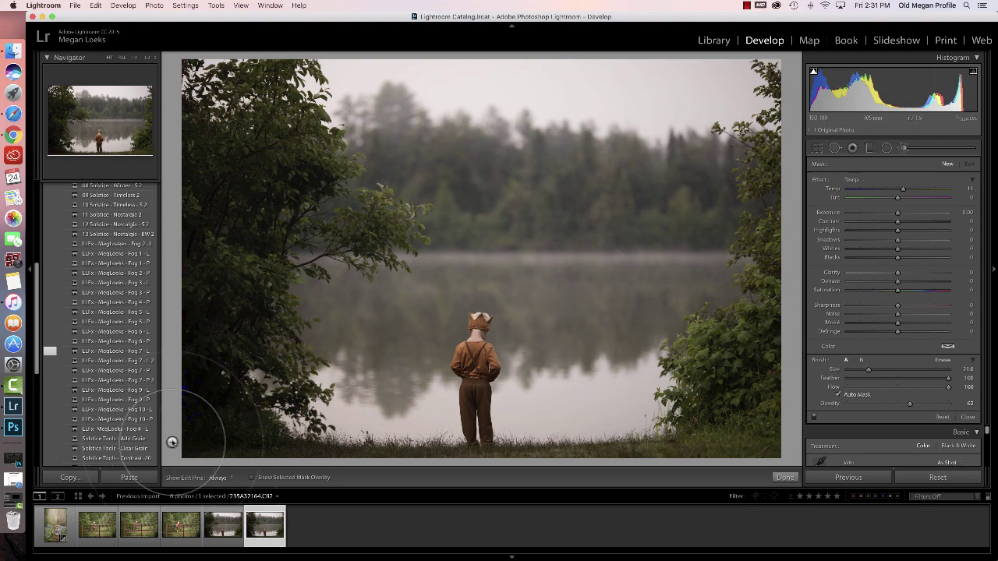
pyautogui.scroll(1, 38, 337)
pyautogui.scroll(5, 38, 337)
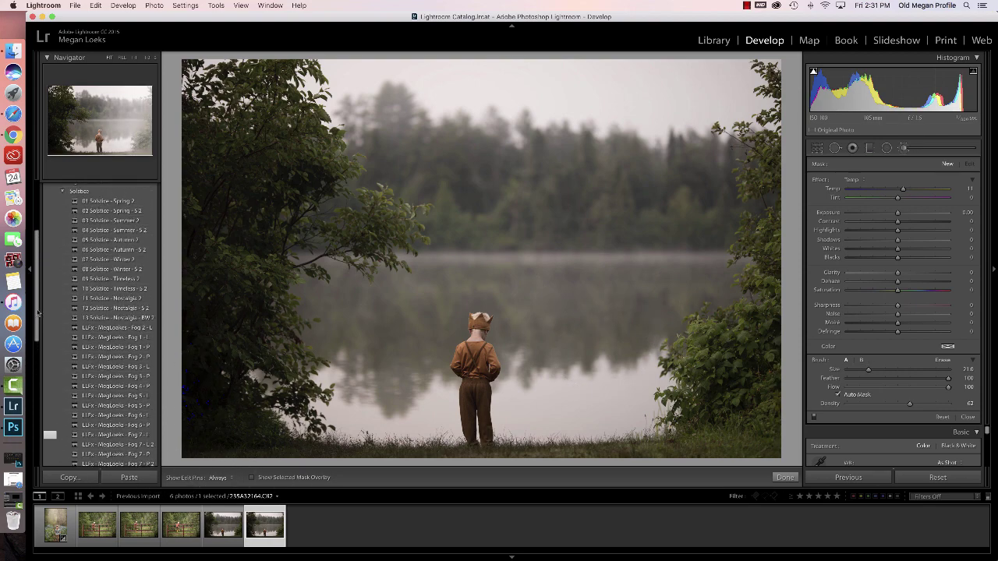
pyautogui.click(113, 245)
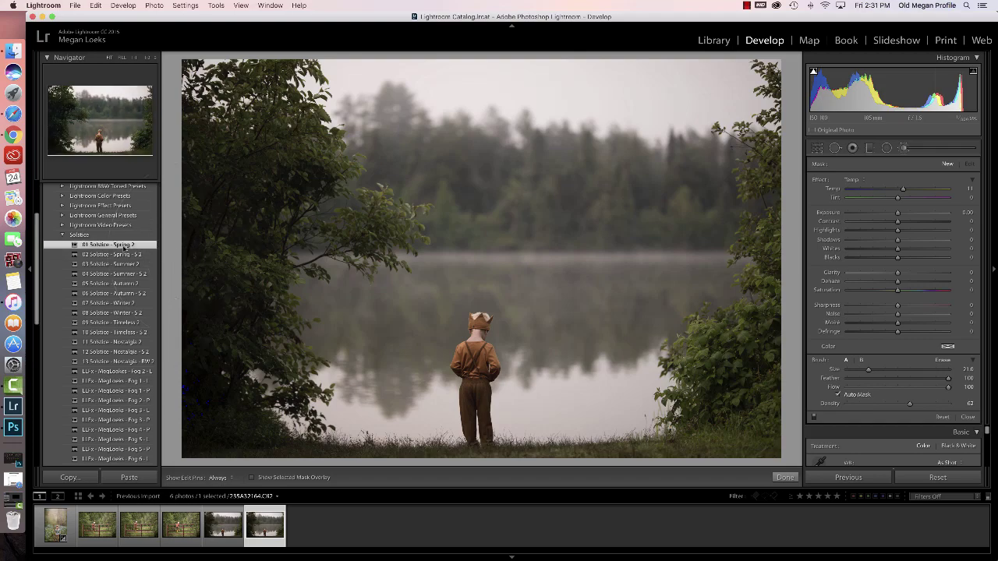
pyautogui.scroll(-3, 37, 312)
pyautogui.scroll(-8, 60, 359)
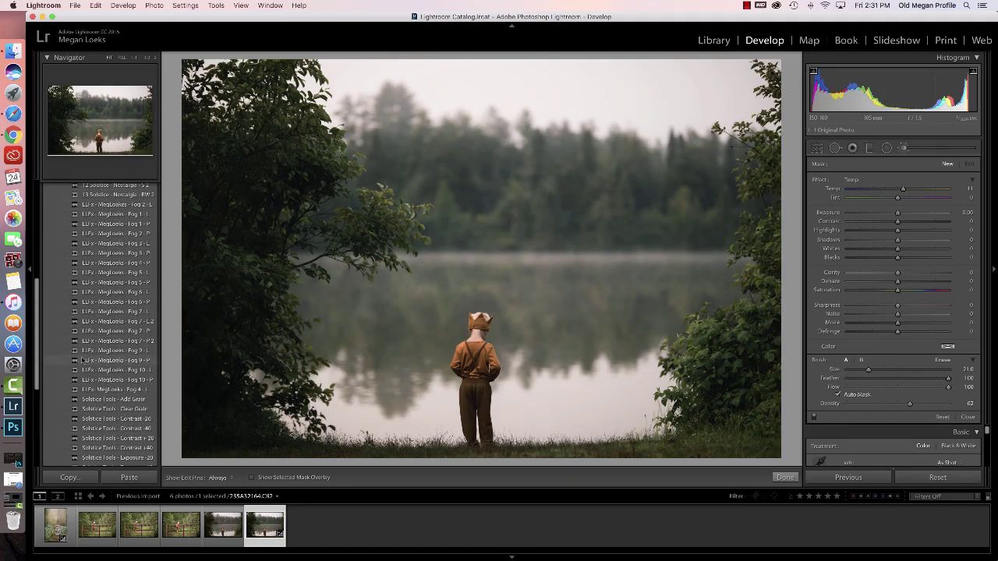
pyautogui.press('\\')
pyautogui.press('\\')
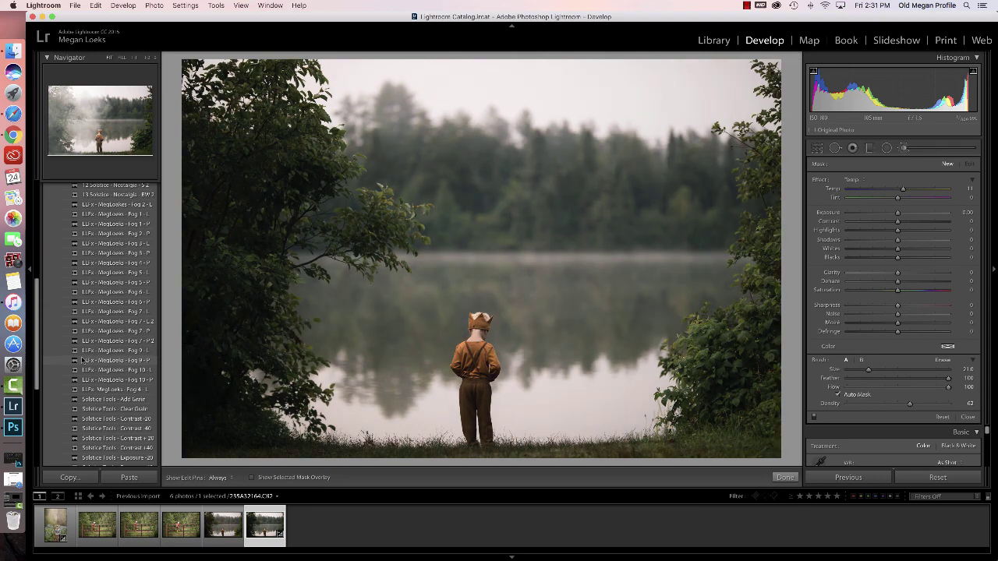
# Step: Add the Solstice Tools - Exposure +20 preset and bring the Fog presets into view
pyautogui.moveTo(37, 376); pyautogui.dragTo(45, 413)
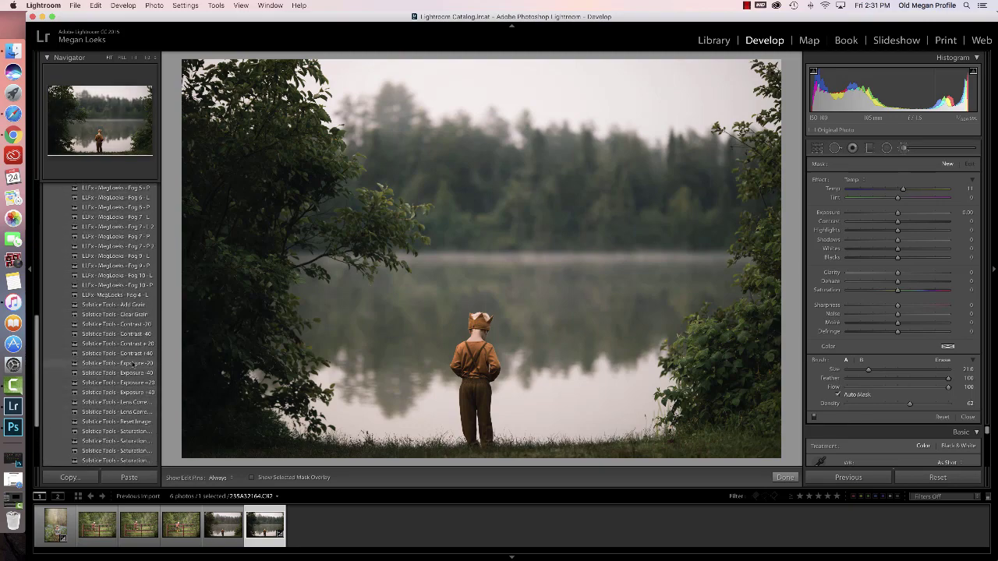
pyautogui.click(134, 384)
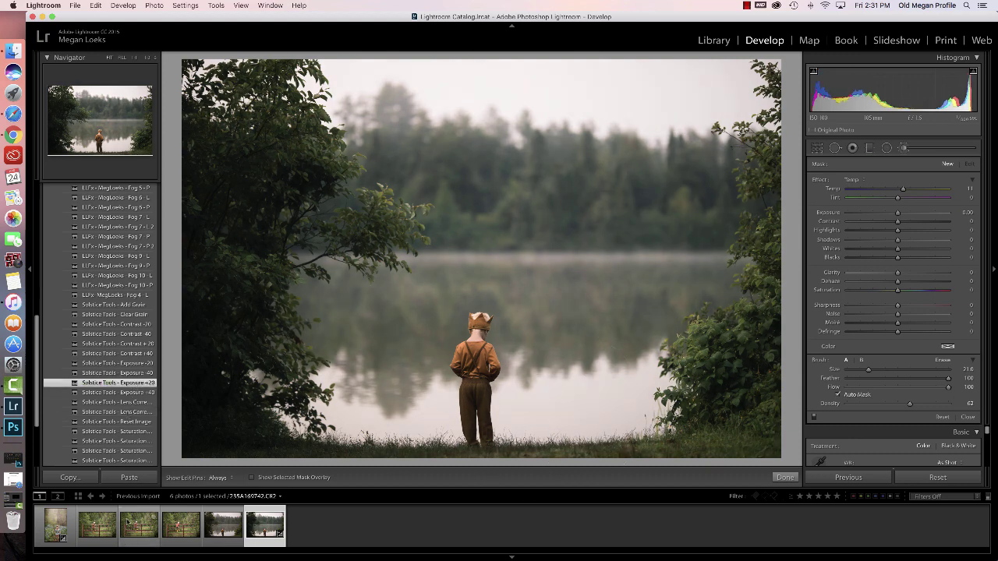
pyautogui.moveTo(38, 369); pyautogui.dragTo(38, 332)
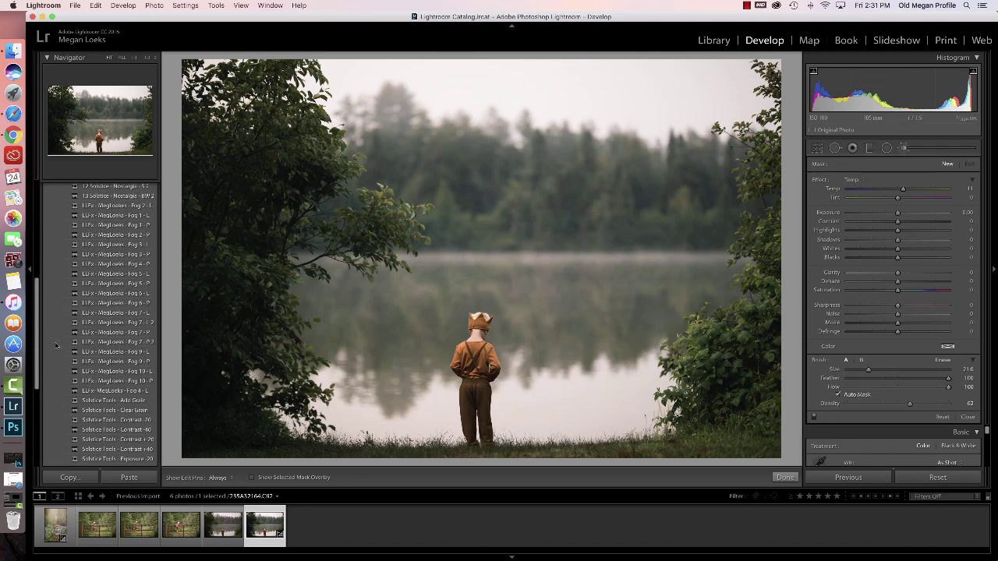
# Step: Paint Fog 7 - L 2 haze over the lake photo with pins hidden, undoing a stray stroke
pyautogui.click(117, 323)
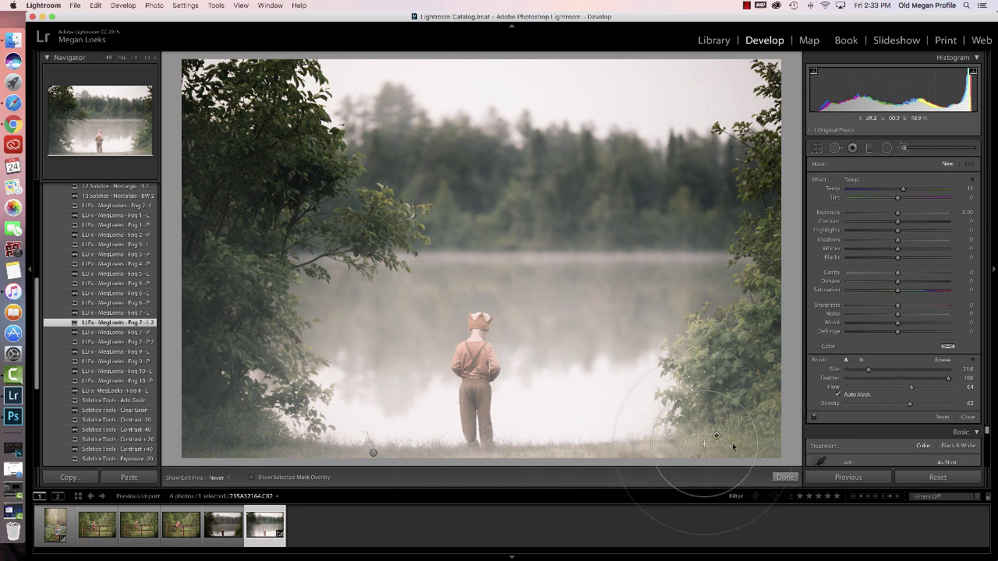
pyautogui.press('h')
pyautogui.press('h')
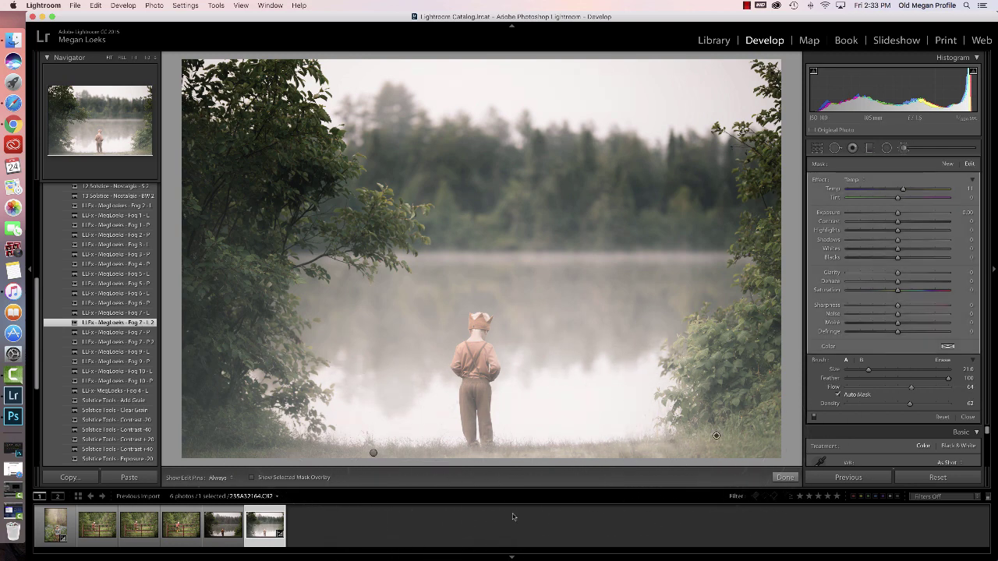
pyautogui.press('super+z')
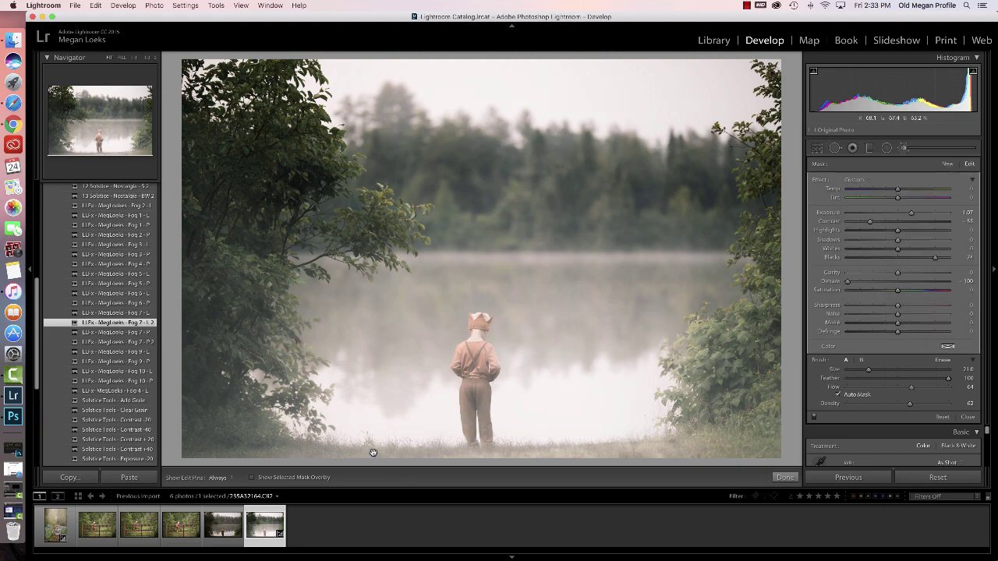
# Step: Check the haze mask overlay and erase the haze from the foreground grass
pyautogui.press('o')
pyautogui.press('o')
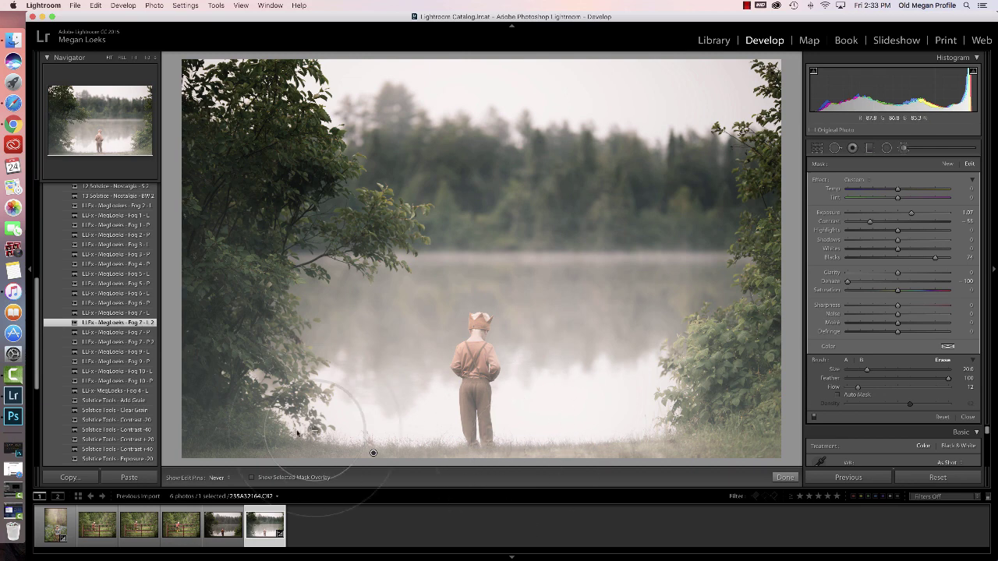
pyautogui.press('h')
pyautogui.press('h')
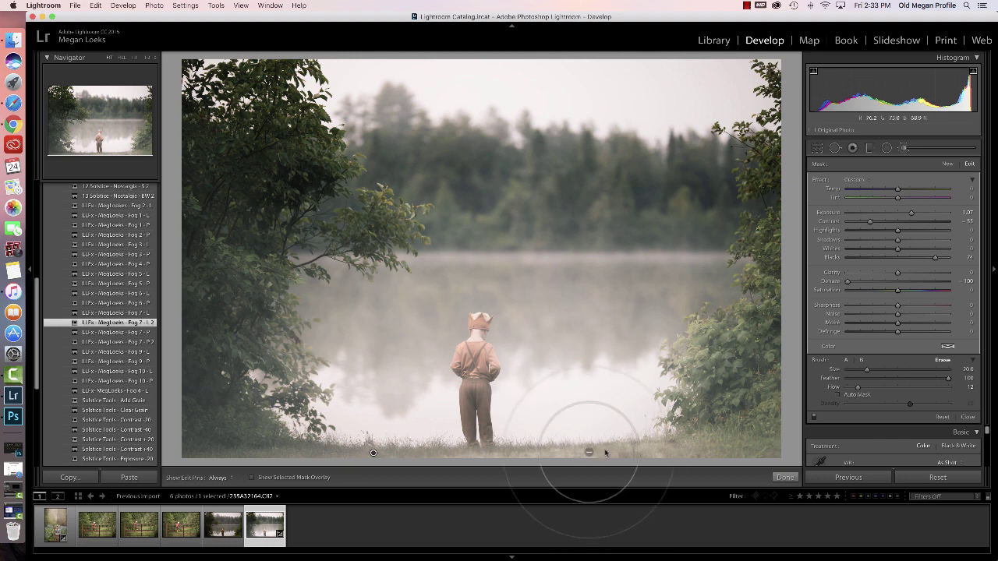
pyautogui.moveTo(630, 412)
pyautogui.mouseDown()
pyautogui.moveTo(367, 424)
pyautogui.moveTo(211, 379)
pyautogui.moveTo(281, 365)
pyautogui.moveTo(598, 374)
pyautogui.moveTo(436, 457)
pyautogui.moveTo(272, 451)
pyautogui.mouseUp()
pyautogui.press('h')
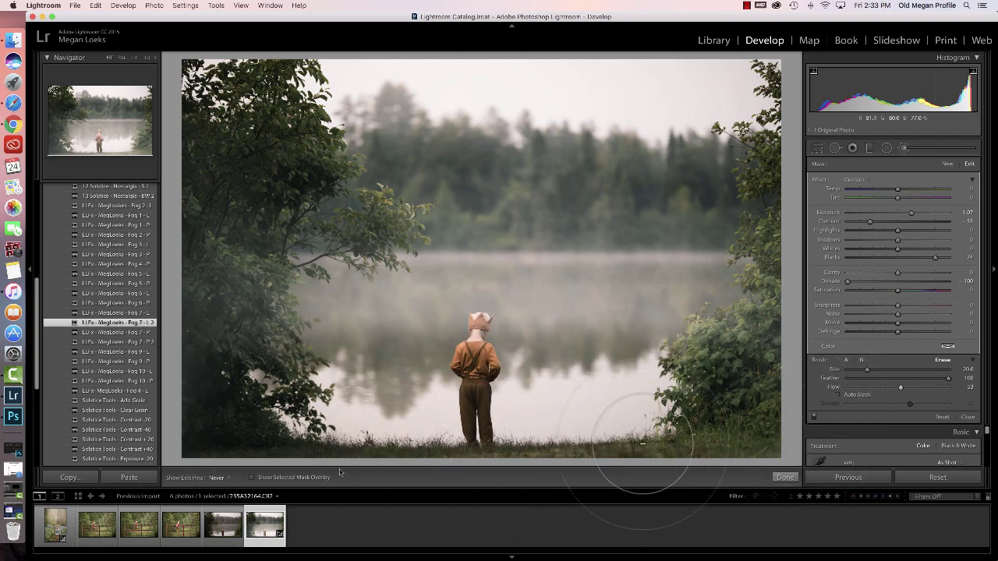
# Step: Lower the erase brush flow, shrink it, and clear haze from the left trees' edge
pyautogui.click(217, 478)
pyautogui.click(217, 453)
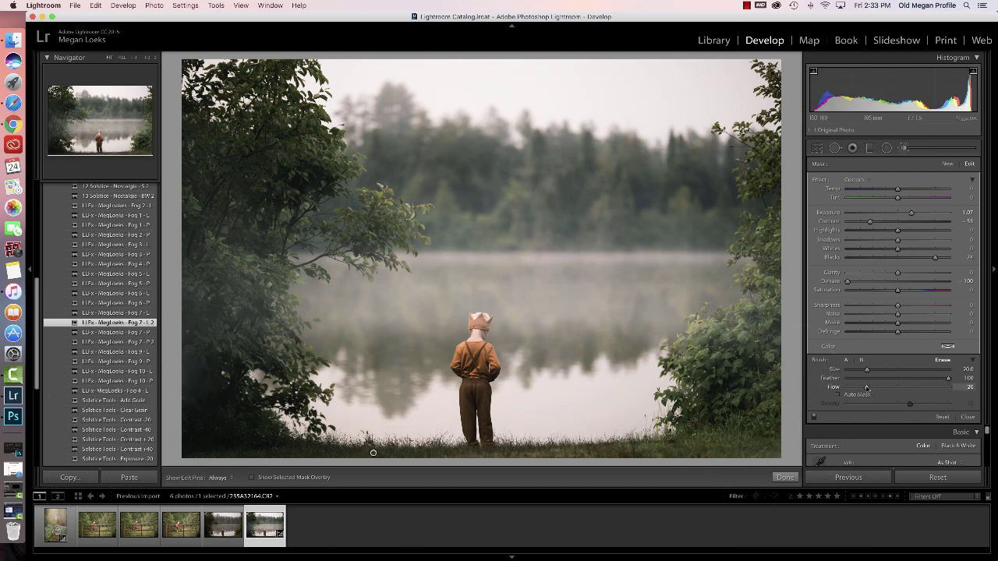
pyautogui.scroll(-2, 231, 411)
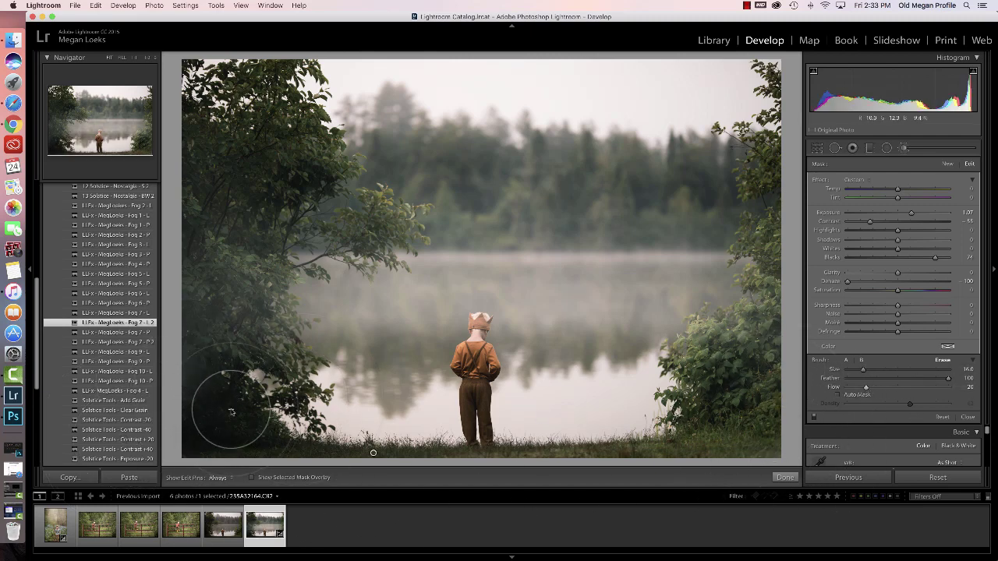
pyautogui.press('h')
pyautogui.scroll(-1, 252, 271)
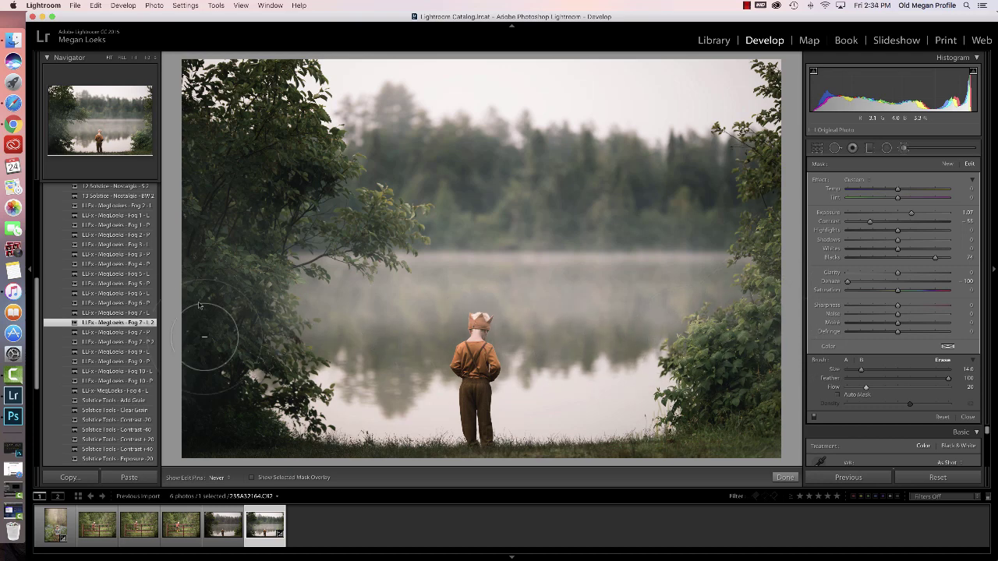
pyautogui.press('h')
pyautogui.moveTo(861, 369); pyautogui.dragTo(855, 368)
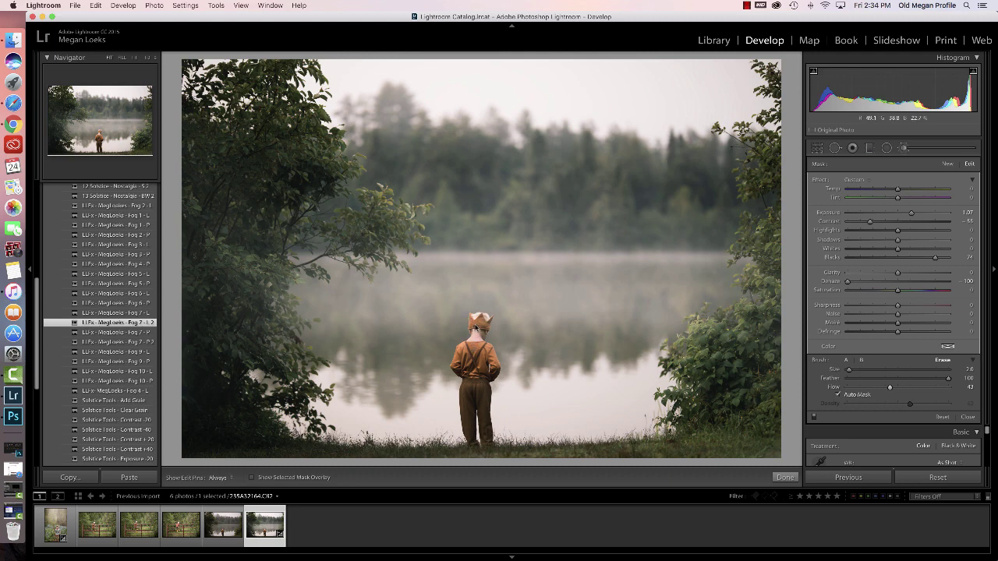
# Step: Recheck mask coverage with the overlay and keep erasing haze with a slightly smaller brush
pyautogui.press('o')
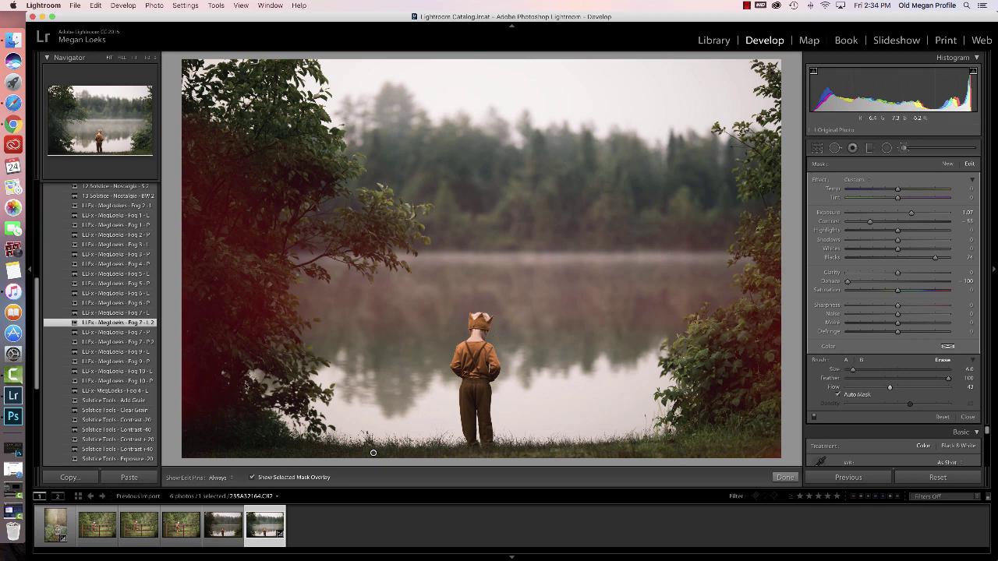
pyautogui.scroll(7, 246, 398)
pyautogui.press('h')
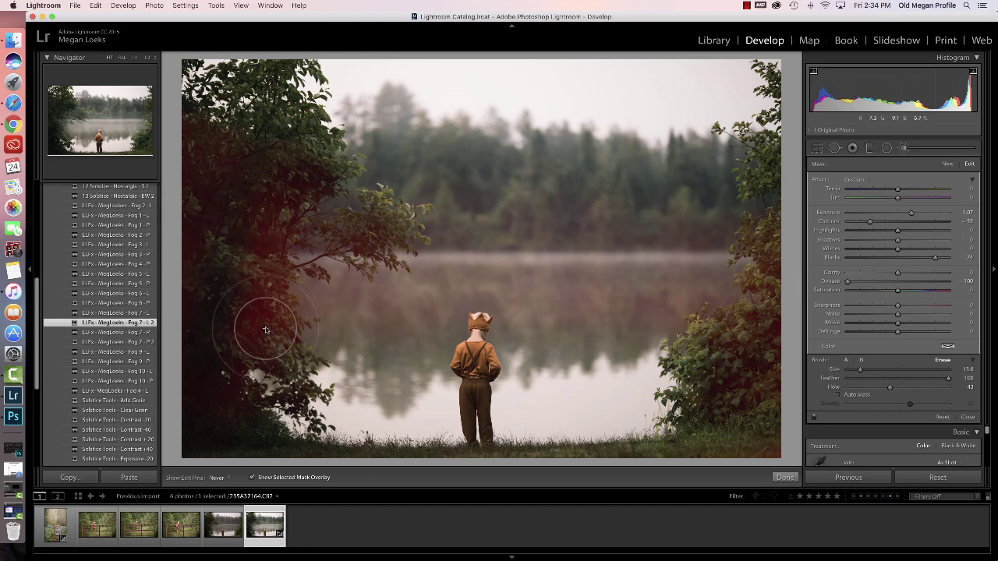
pyautogui.press('[')
pyautogui.press('[')
pyautogui.press('o')
pyautogui.press('h')
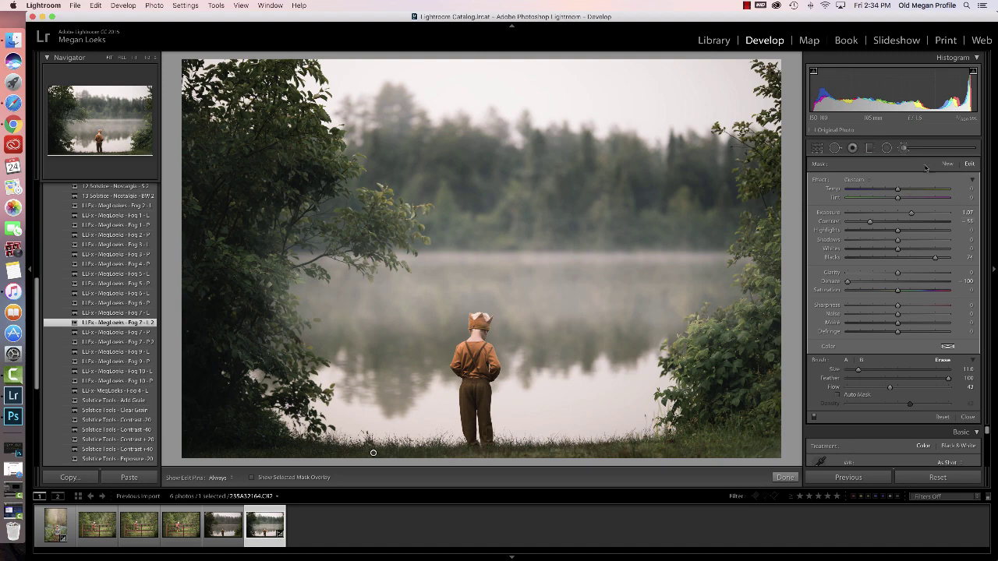
# Step: Review the photo against the original, then erase haze from the left overhanging branches
pyautogui.click(905, 150)
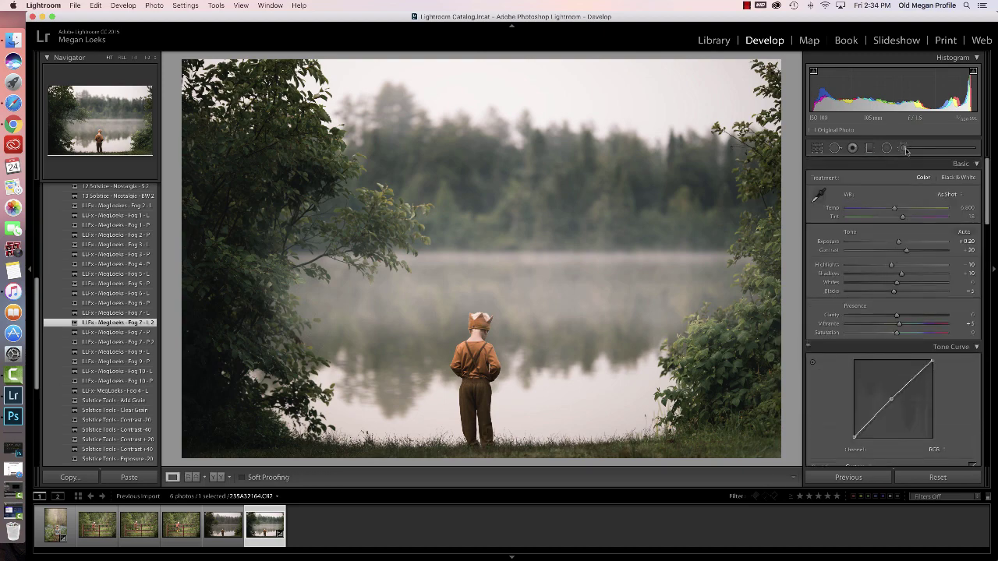
pyautogui.press('\\')
pyautogui.press('\\')
pyautogui.press('\\')
pyautogui.press('\\')
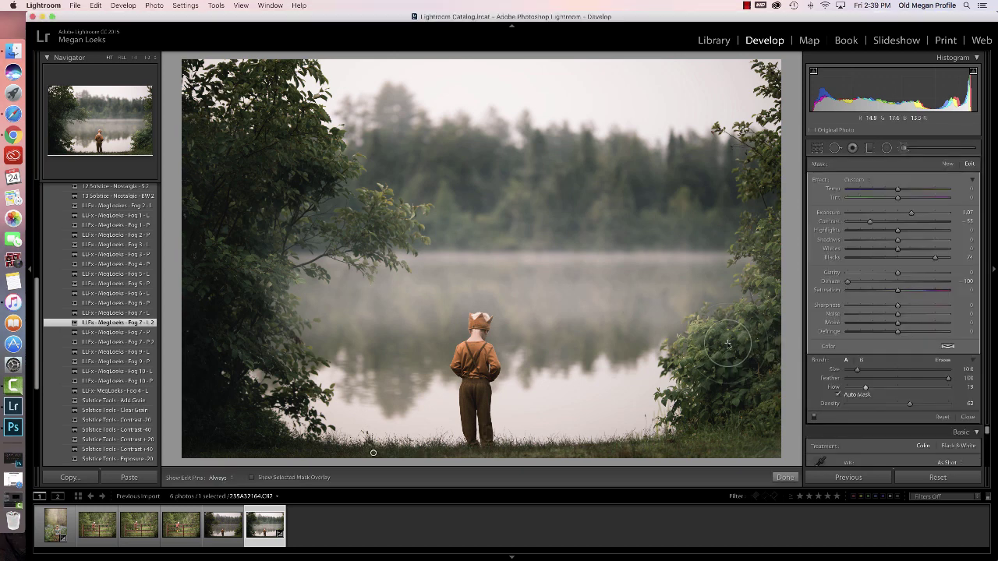
pyautogui.click(942, 360)
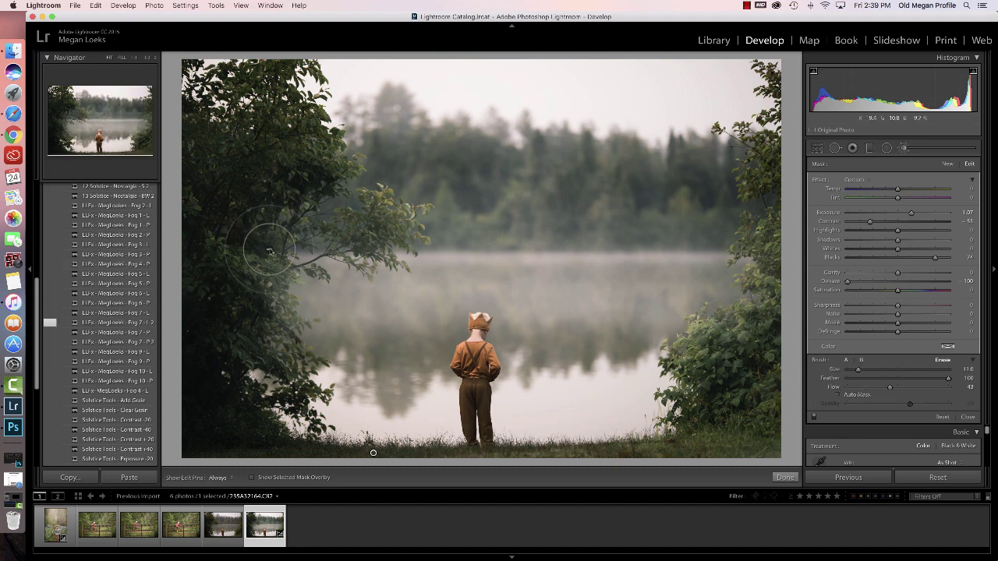
pyautogui.press('h')
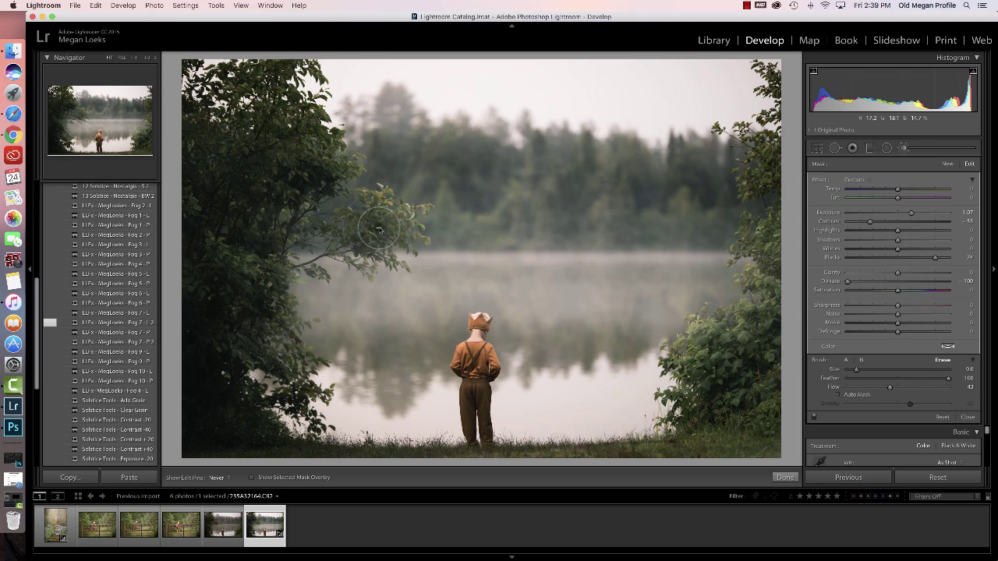
pyautogui.press('h')
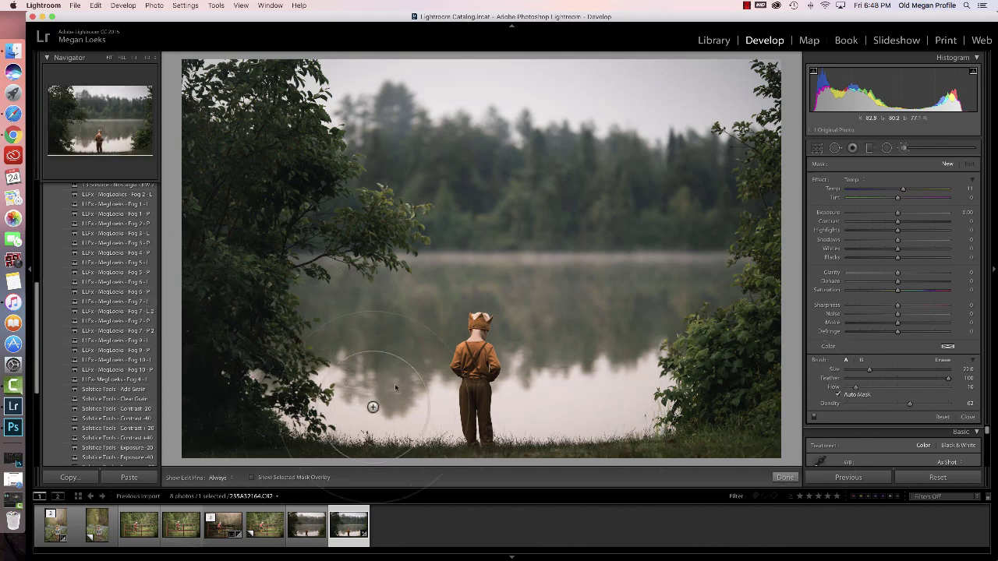
# Step: Paint one more Fog 7 - L 2 stroke, then delete that extra fog brush adjustment
pyautogui.click(126, 314)
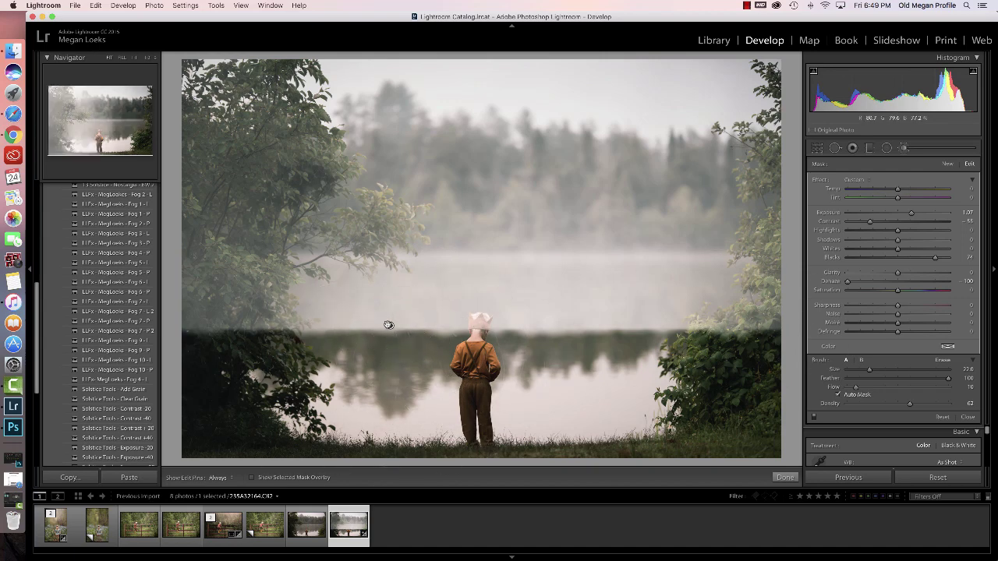
pyautogui.press('Delete')
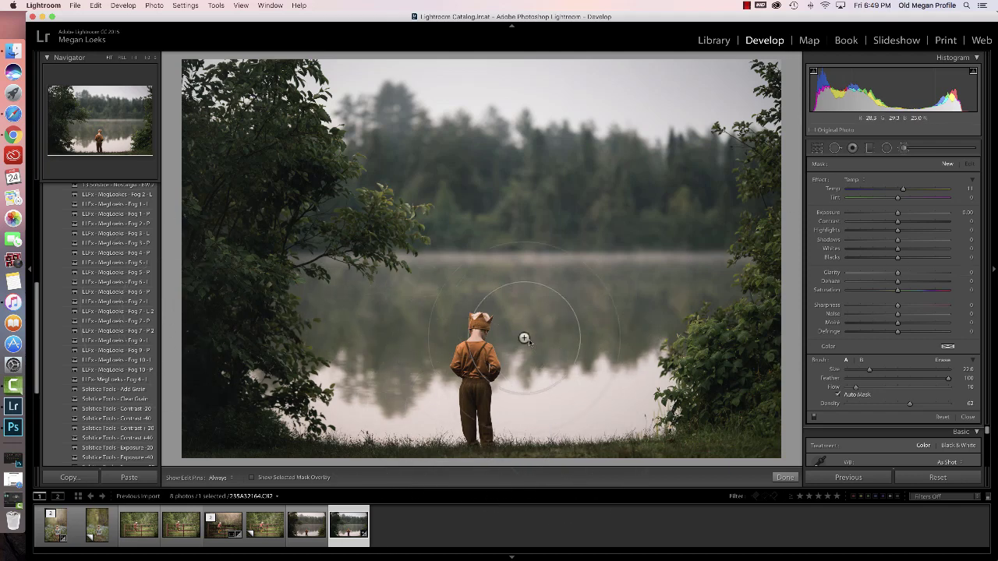
pyautogui.click(760, 6)
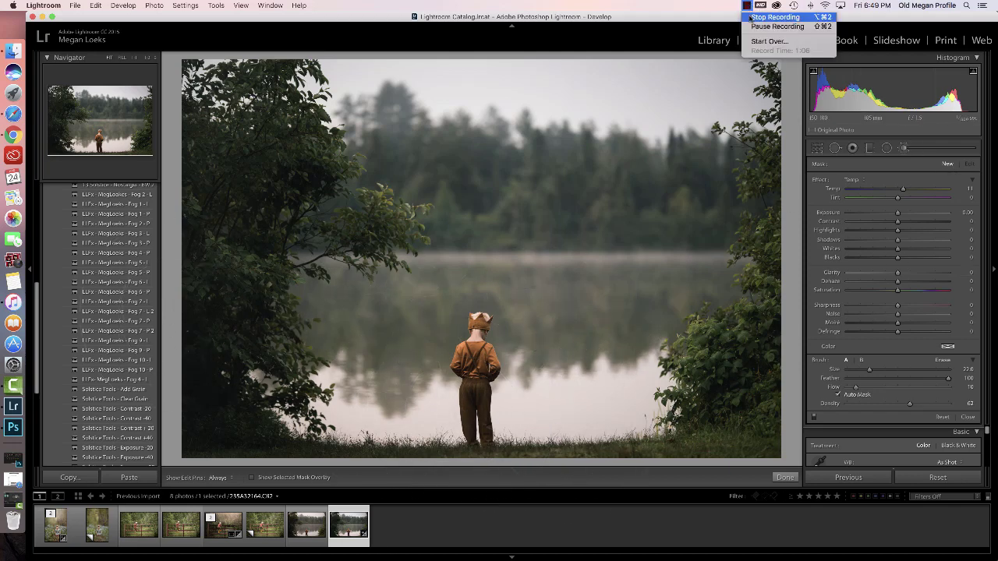
pyautogui.click(836, 18)
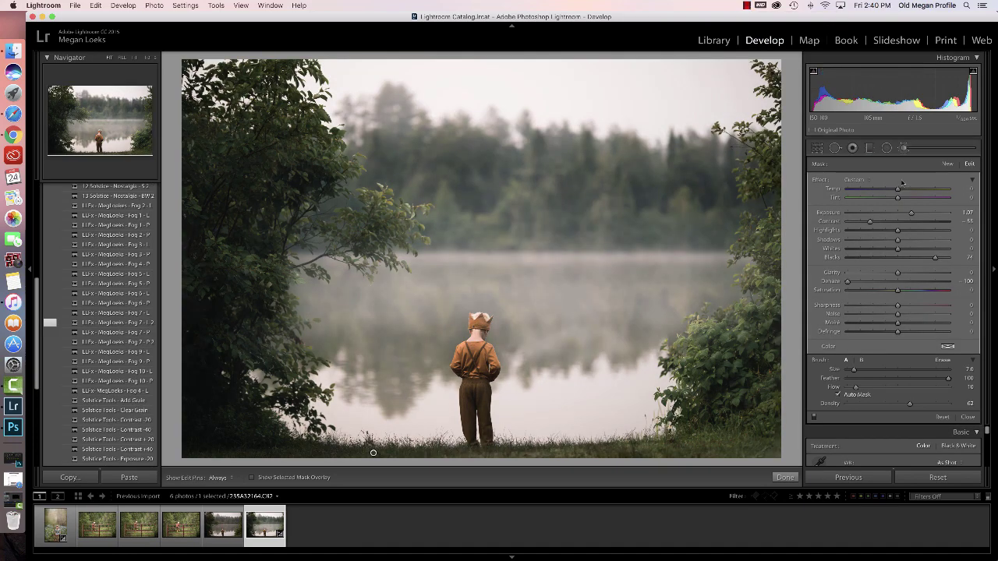